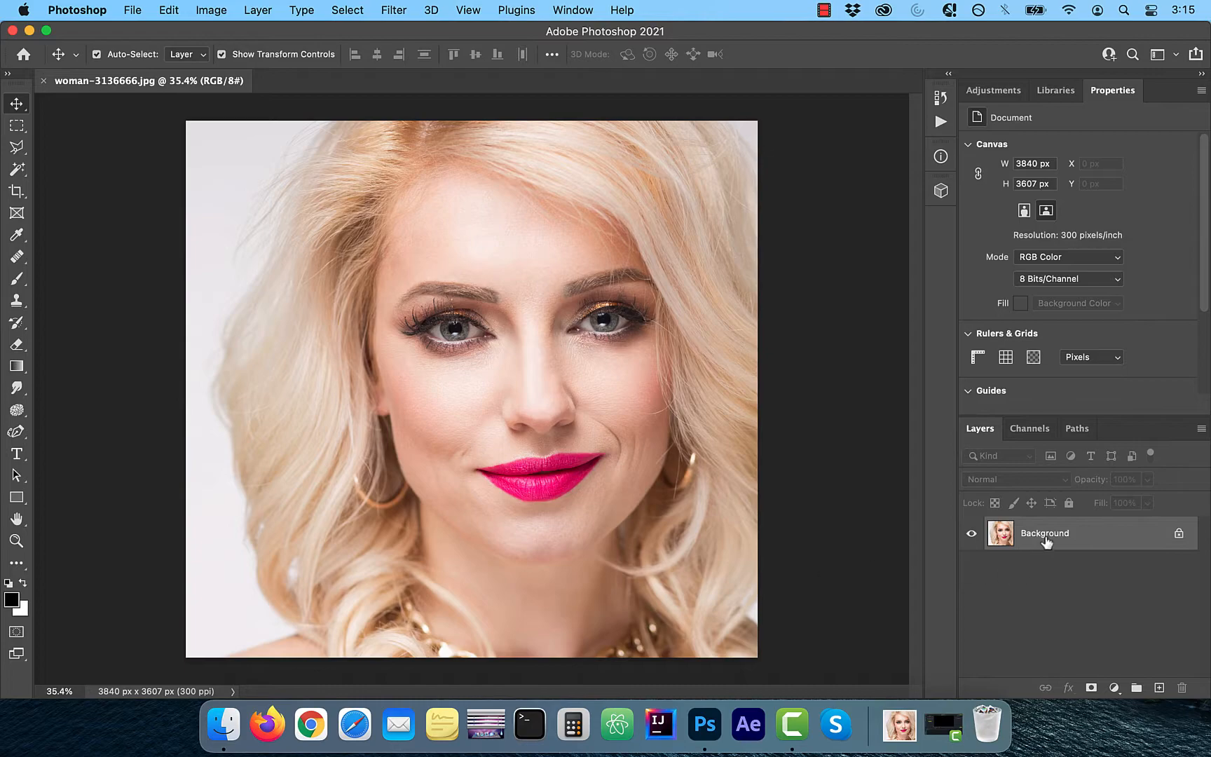
# - Duplicate the Background layer and hide the original
pyautogui.click(972, 568)
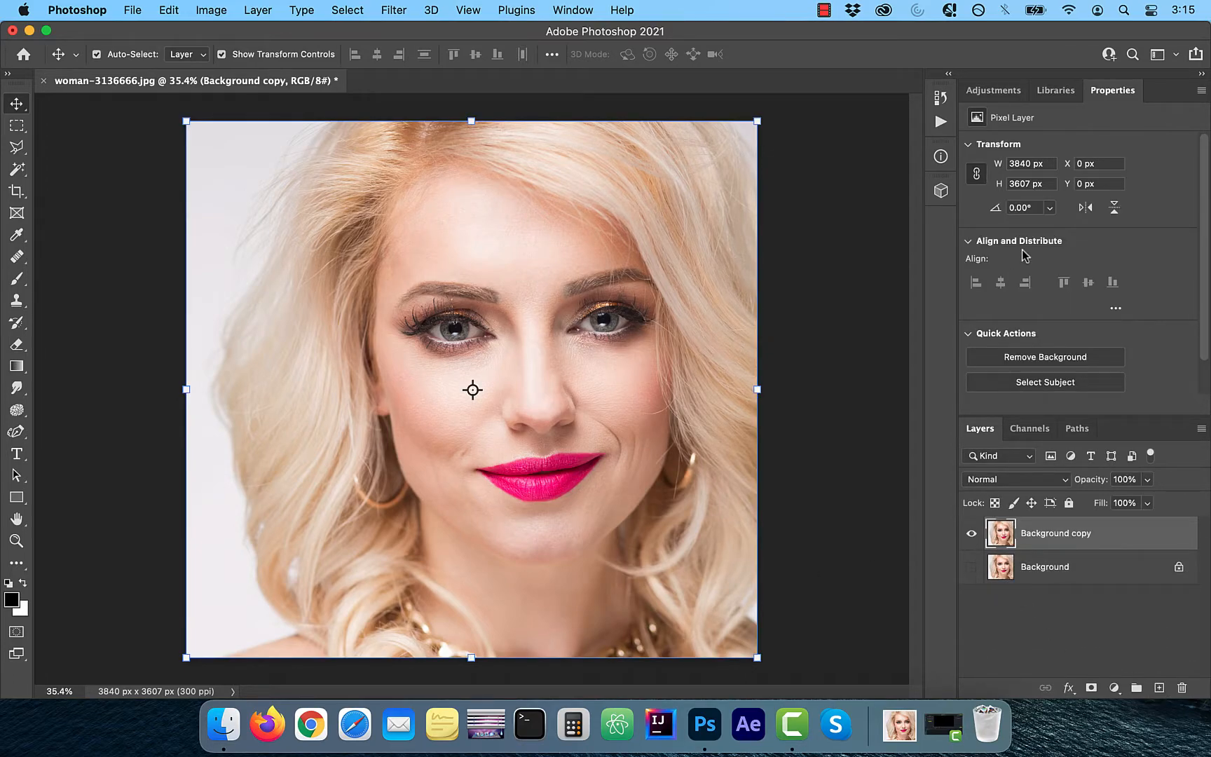
# - Add a Hue/Saturation adjustment layer, sampling the lips to target Magentas, and set their Hue to -180
pyautogui.click(994, 92)
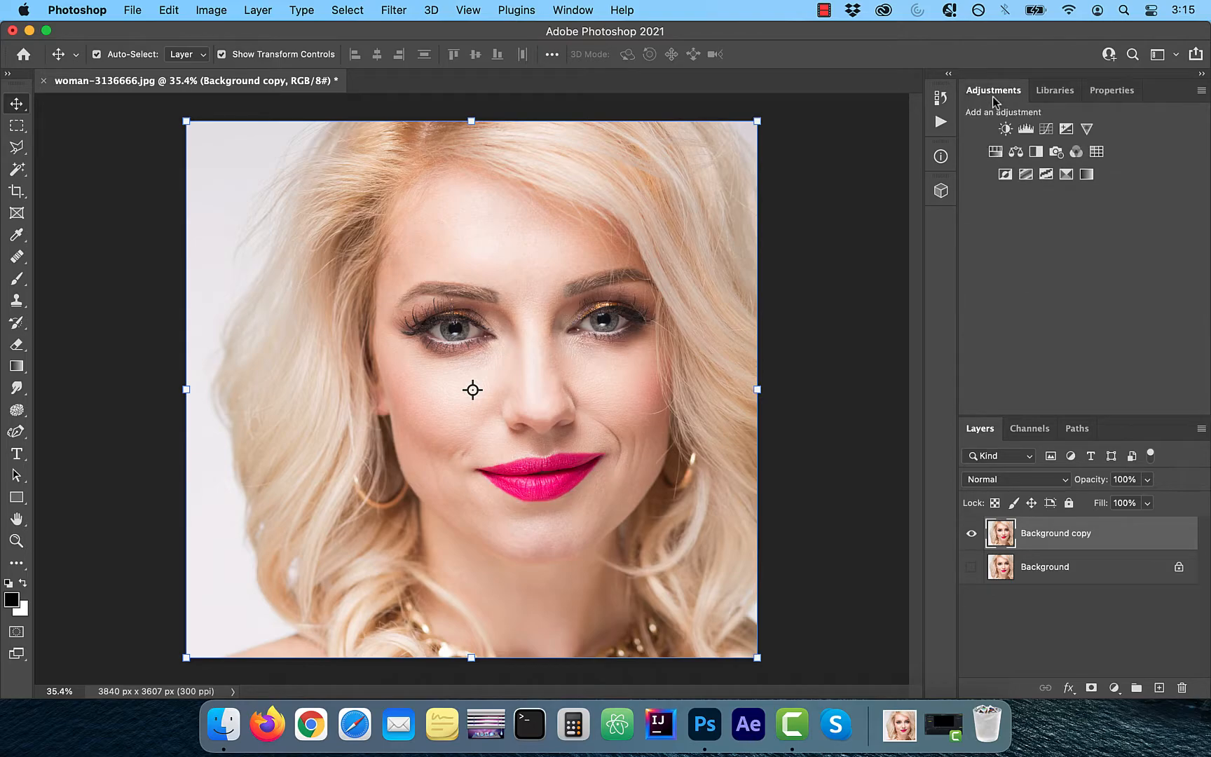
pyautogui.click(994, 153)
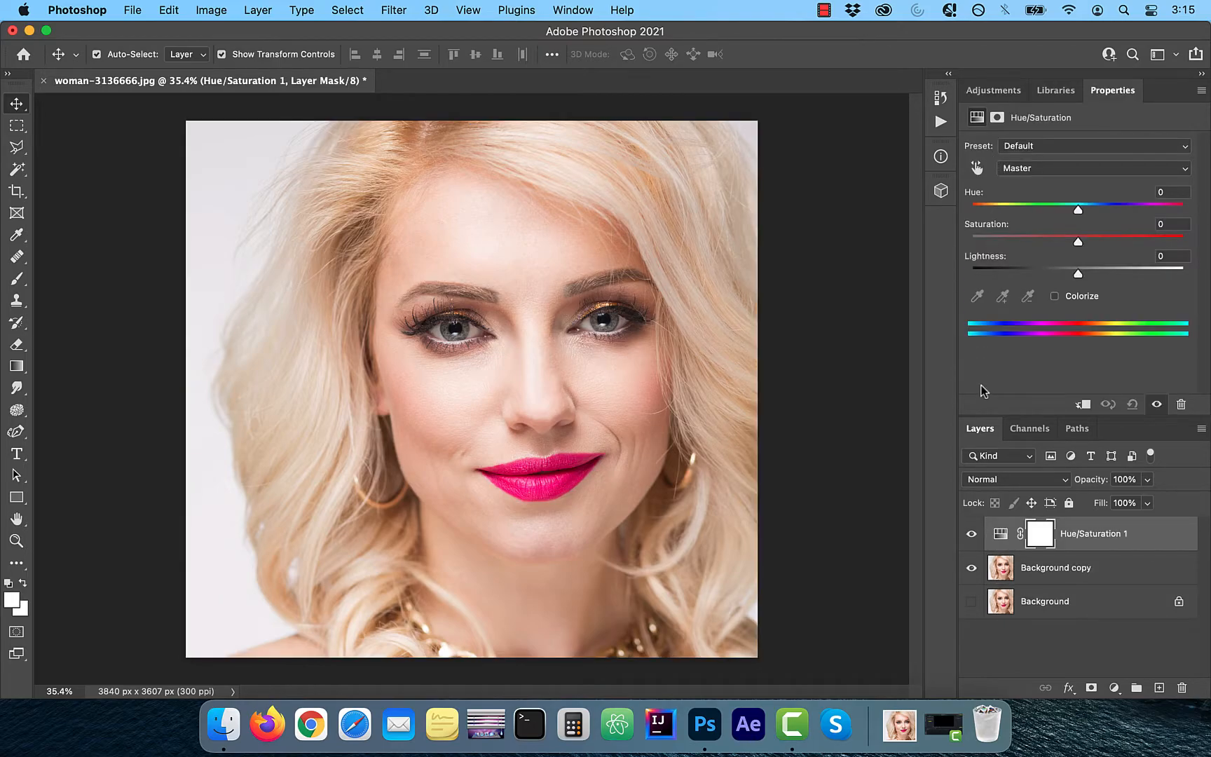
pyautogui.click(975, 171)
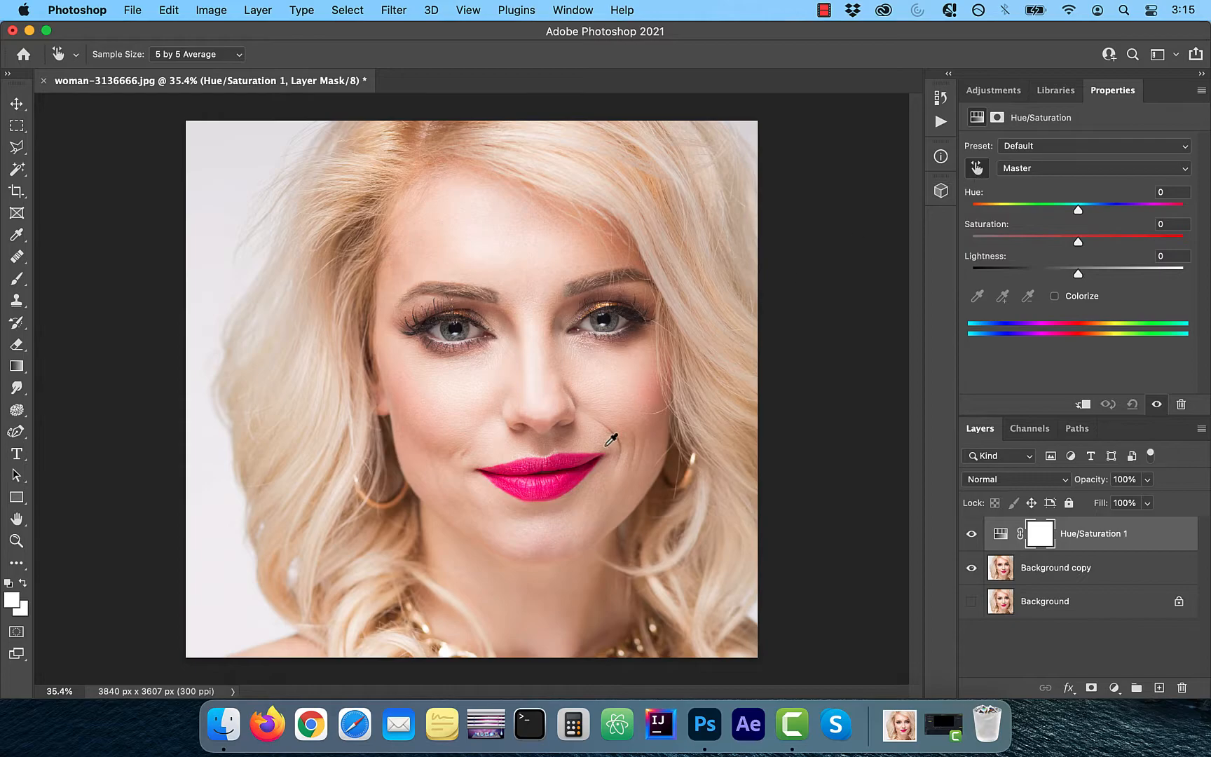
pyautogui.click(535, 487)
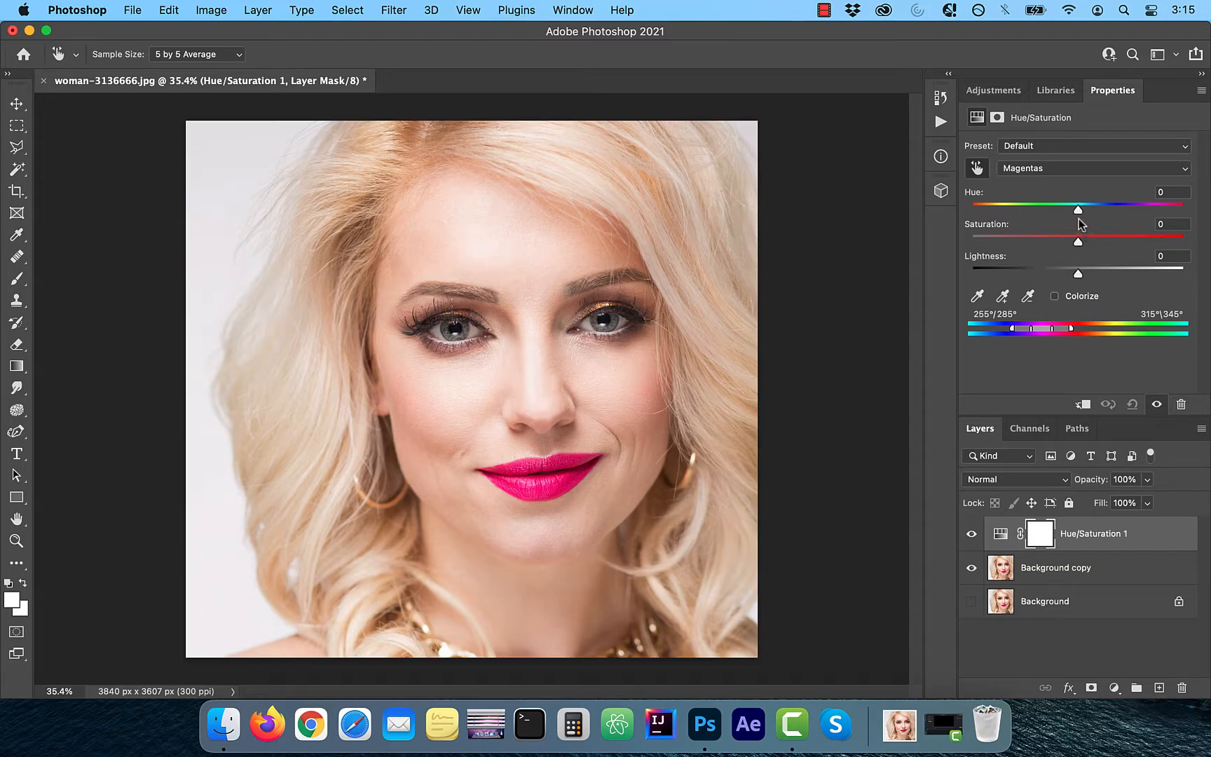
pyautogui.moveTo(1078, 210); pyautogui.dragTo(970, 213)
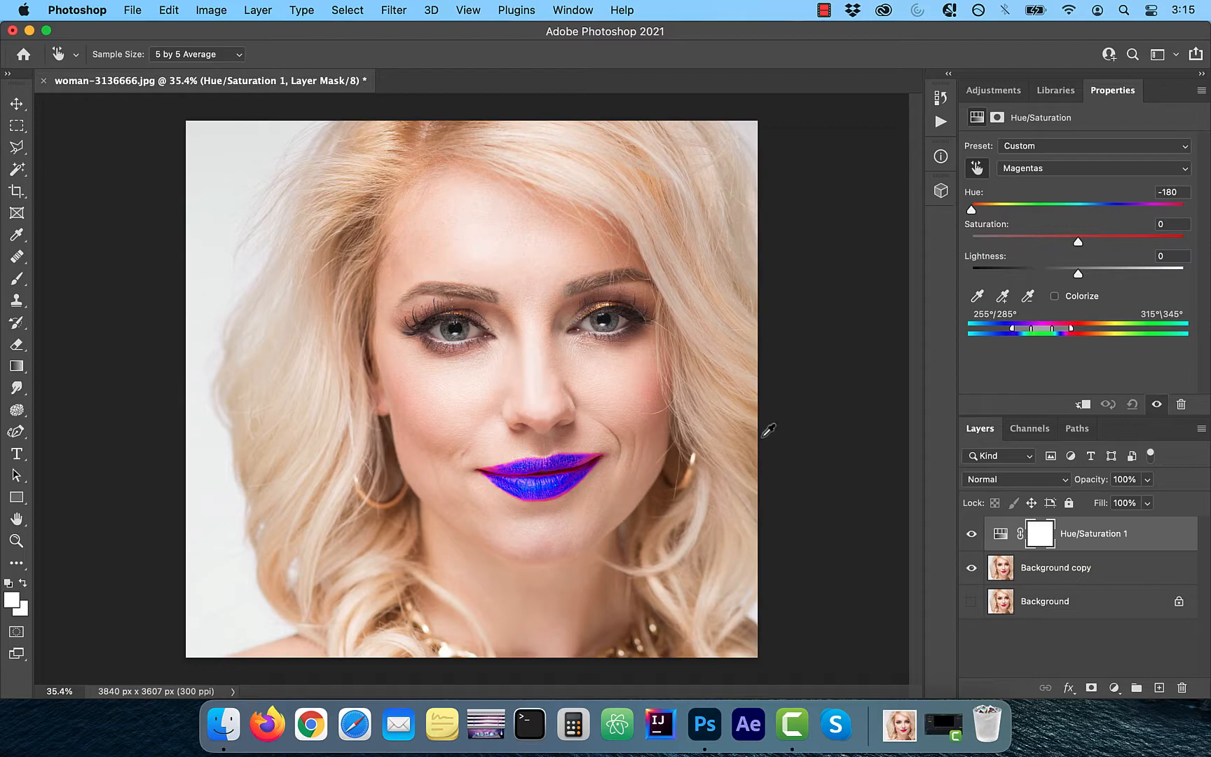
# - Try widening the Magentas range's upper limit to 36°, and delete the Hue/Saturation adjustment layer
pyautogui.scroll(3, 763, 438)
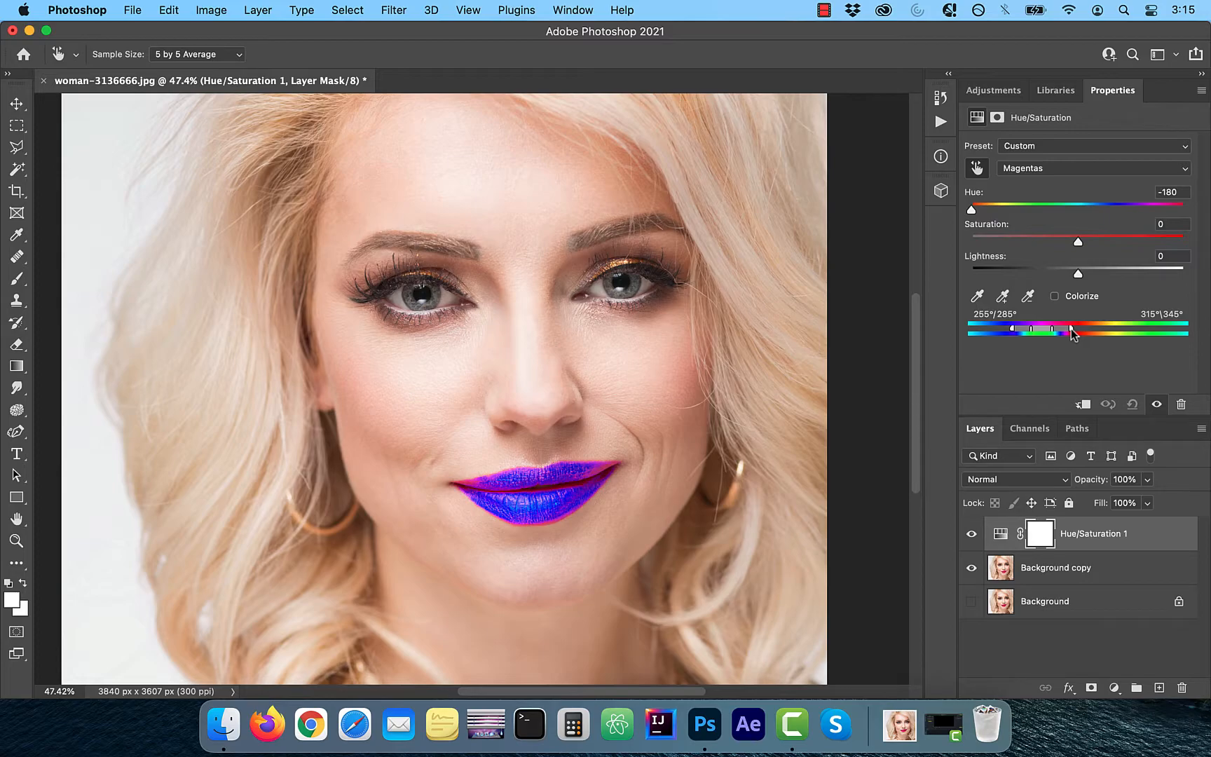
pyautogui.moveTo(1073, 333); pyautogui.dragTo(1085, 332)
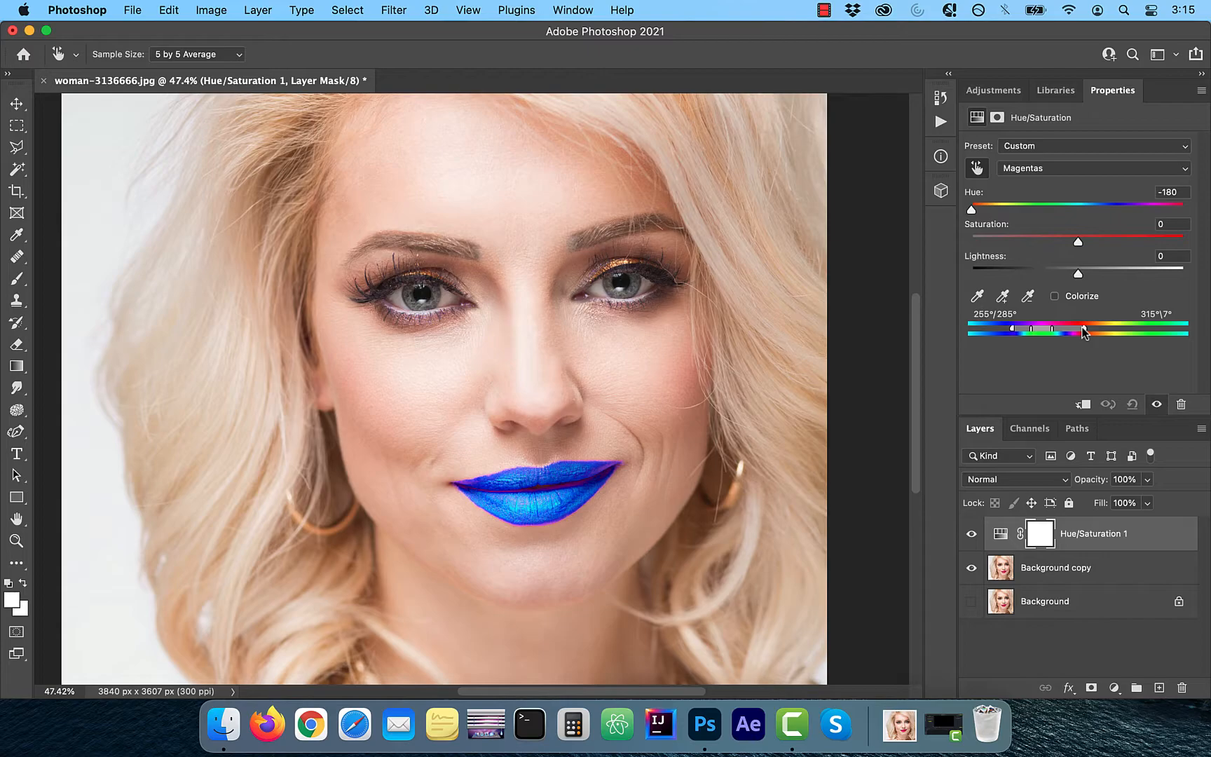
pyautogui.moveTo(1087, 332); pyautogui.dragTo(1102, 332)
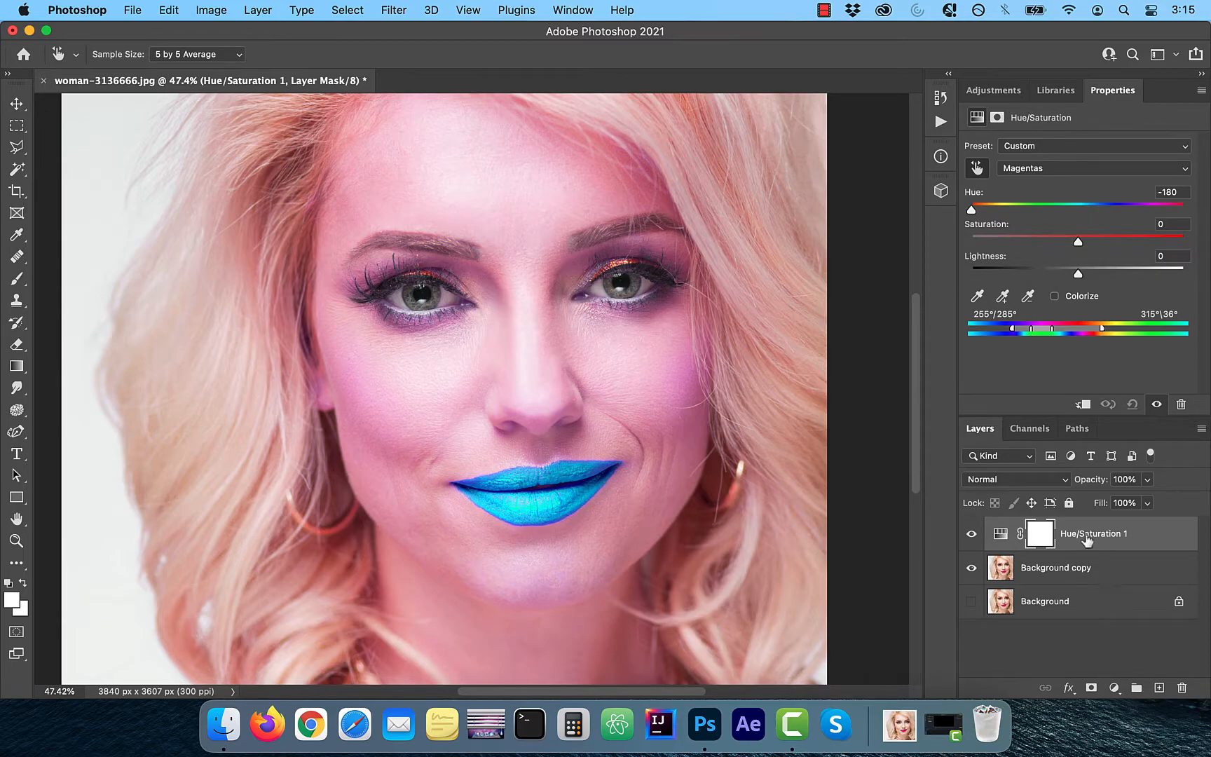
pyautogui.moveTo(1080, 538); pyautogui.dragTo(1182, 688)
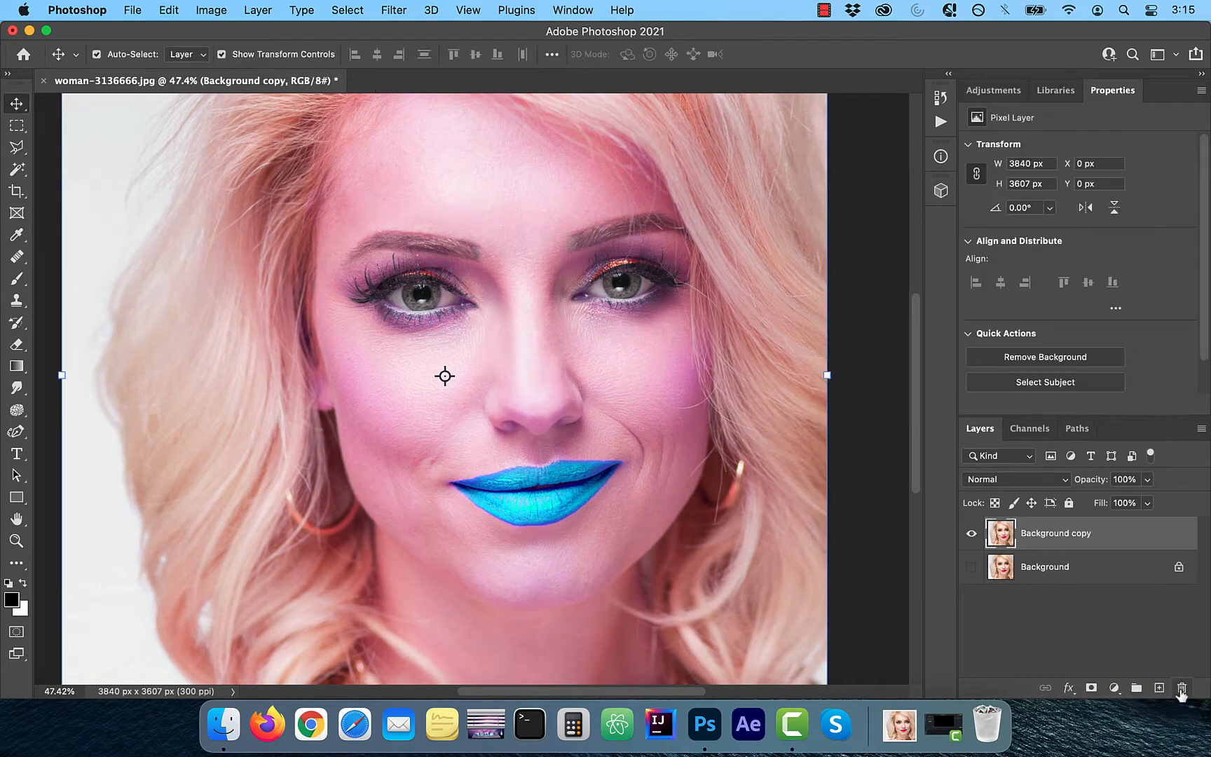
# - Add a fresh Hue/Saturation adjustment layer above Background copy and target the Magentas range
pyautogui.click(1011, 97)
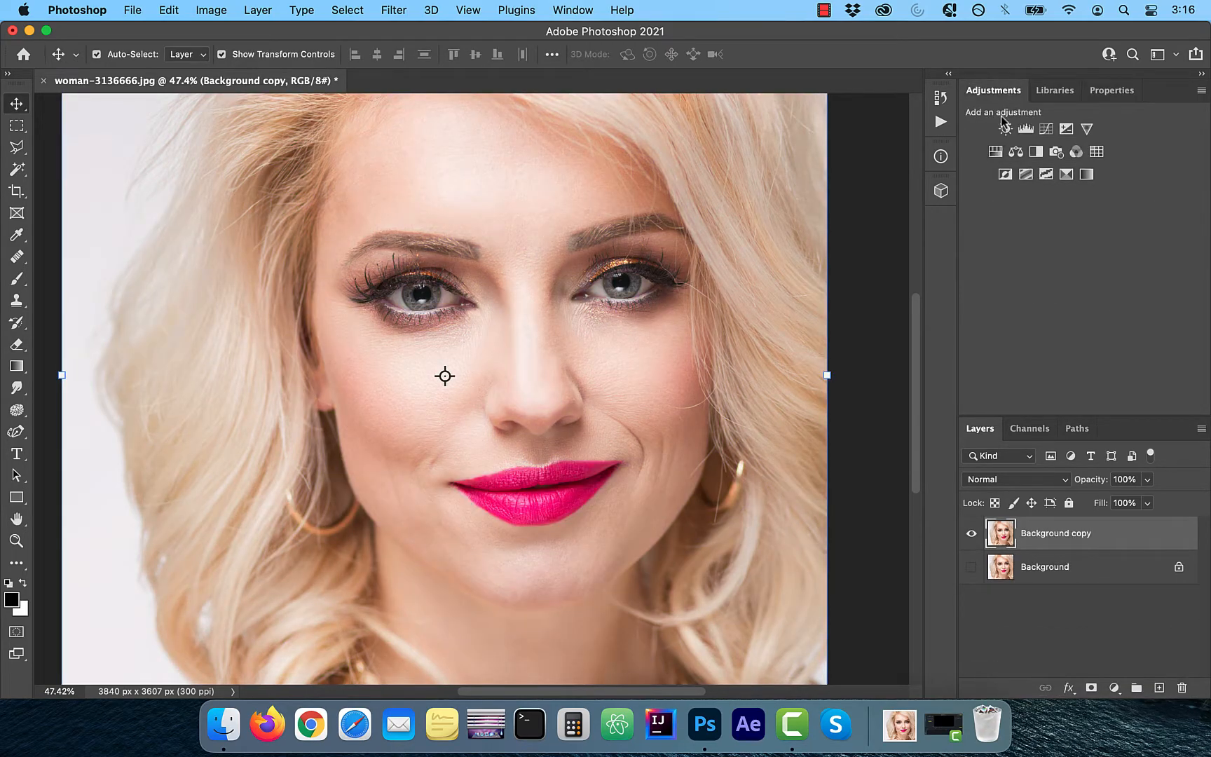
pyautogui.click(993, 154)
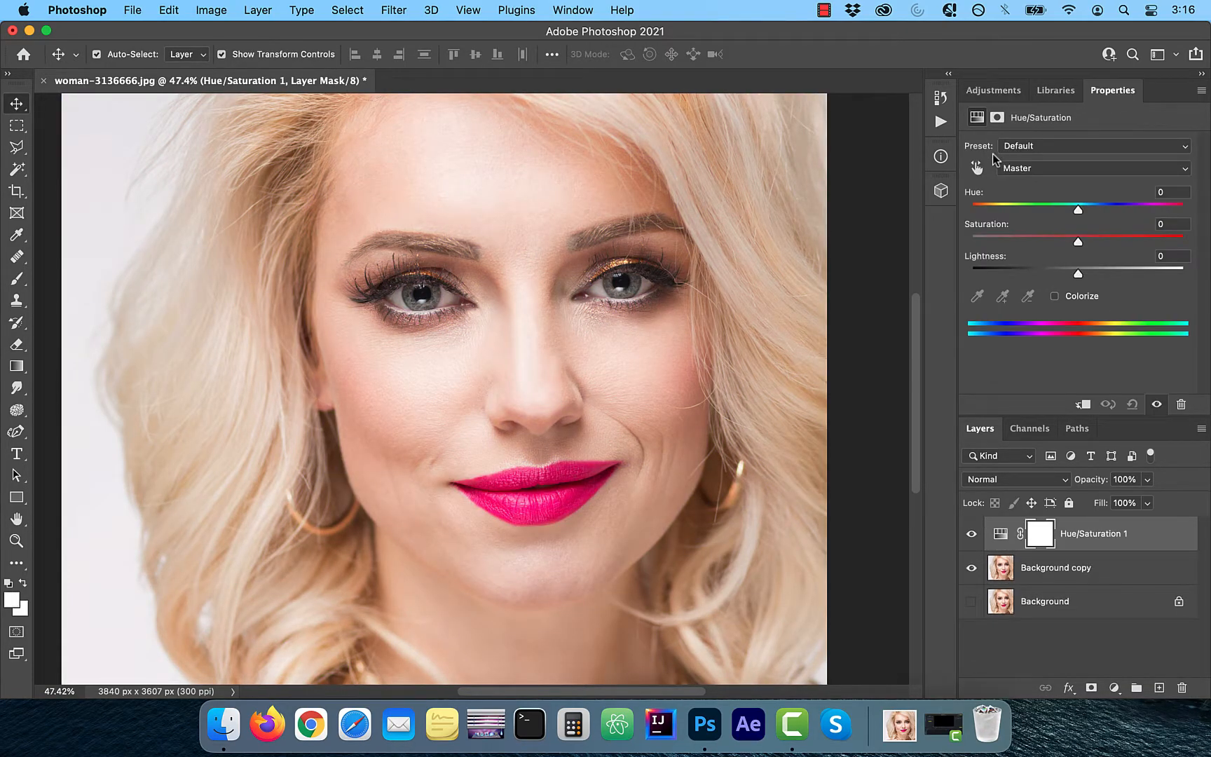
pyautogui.click(1025, 168)
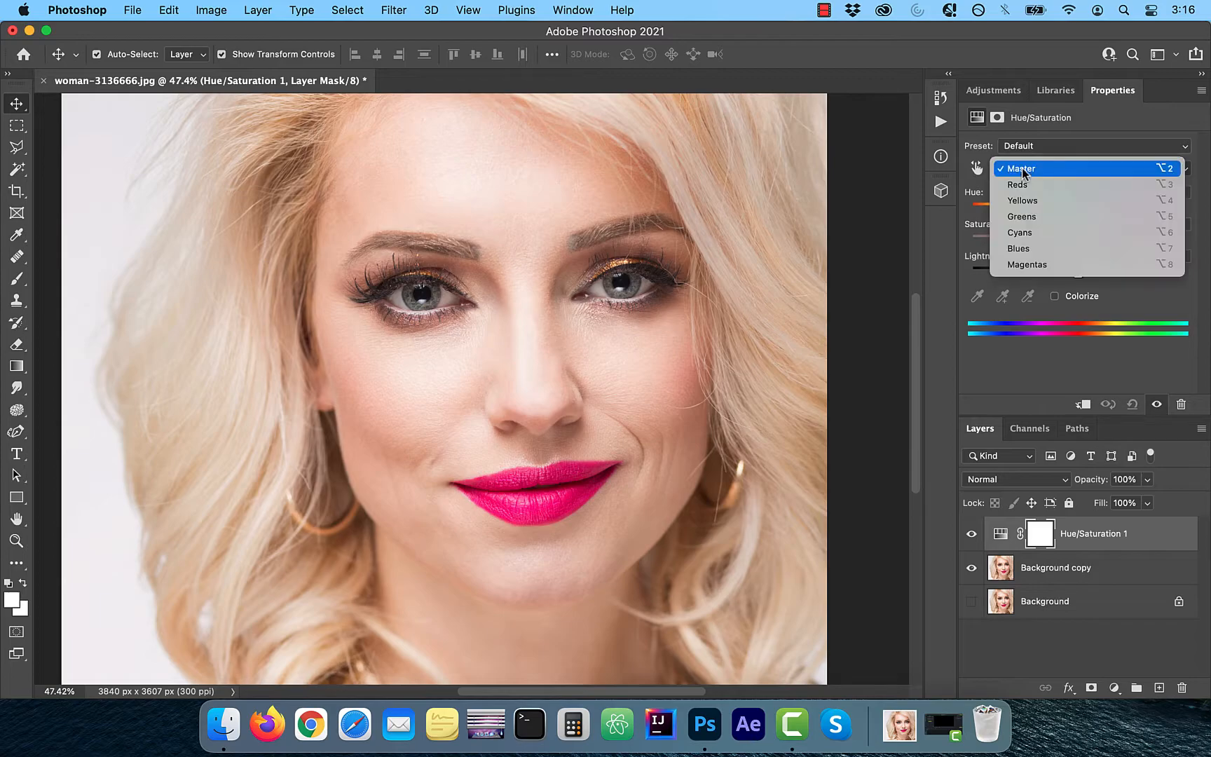
pyautogui.click(1041, 261)
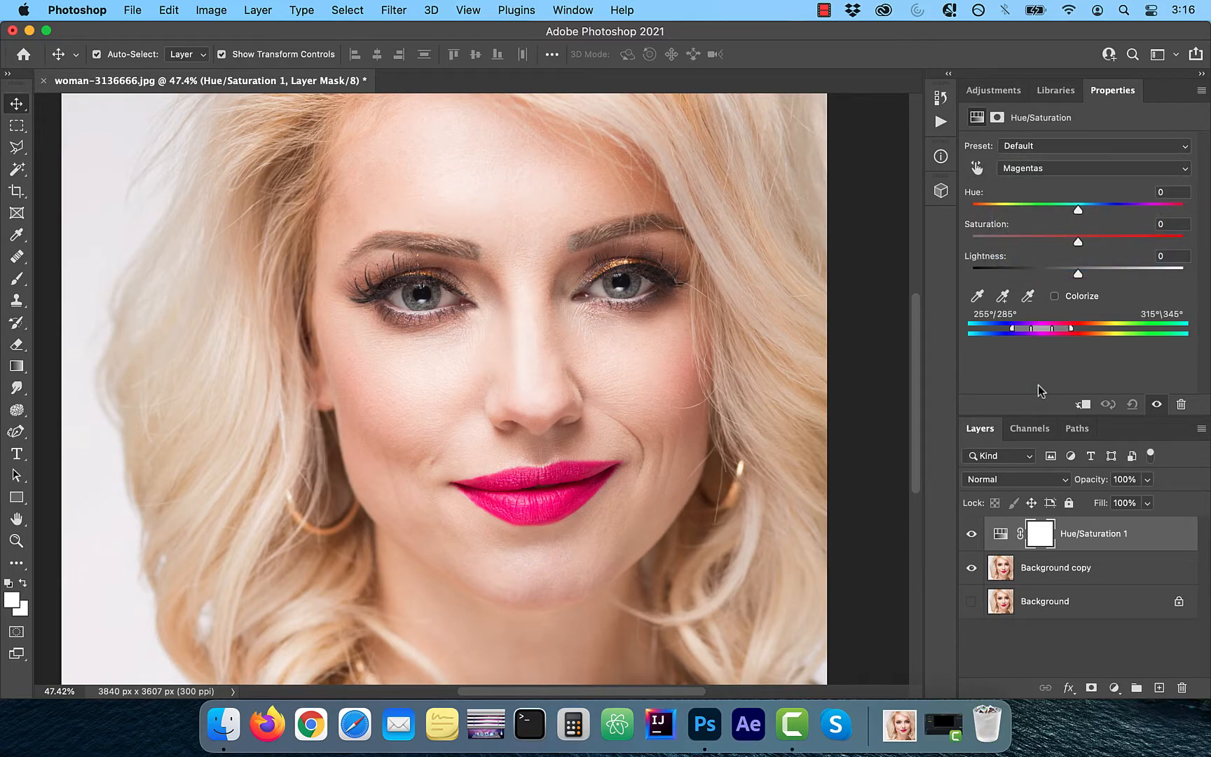
# - Set the Hue/Saturation layer's blend mode to Difference and the Magentas Saturation to -100
pyautogui.click(1023, 481)
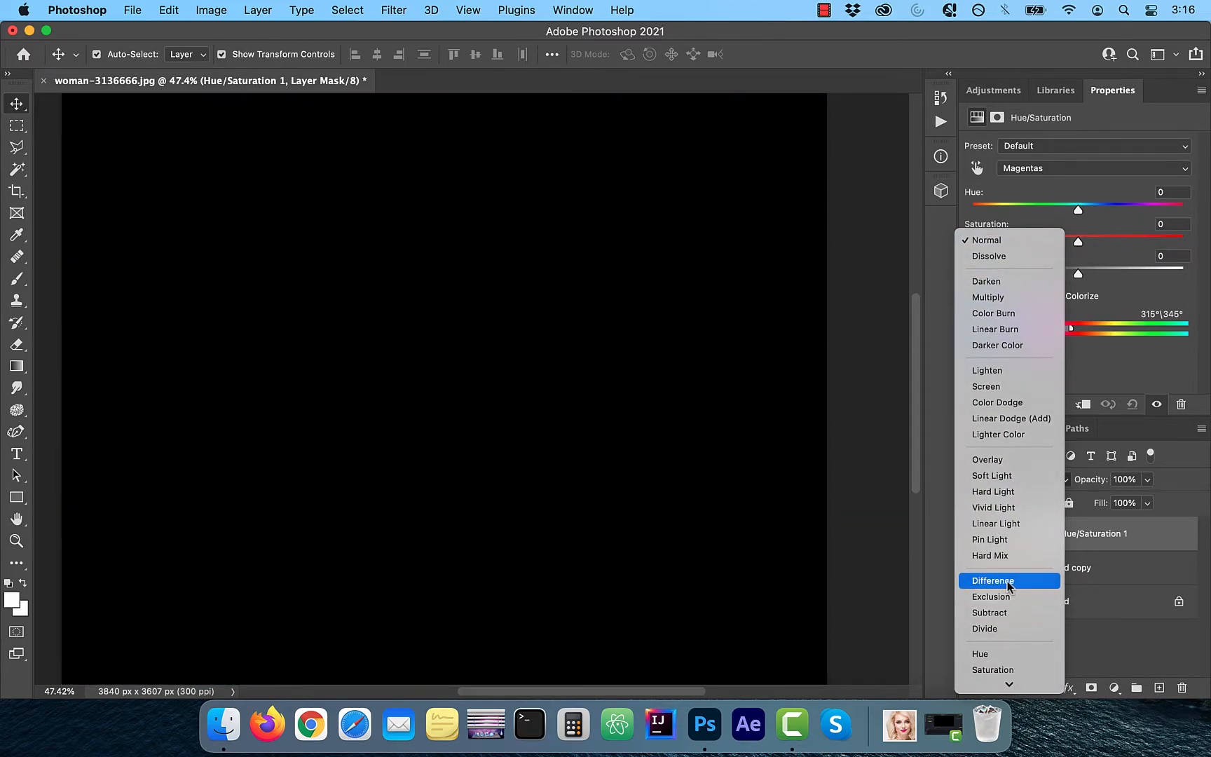
pyautogui.click(1009, 582)
pyautogui.press('super+0')
pyautogui.moveTo(1078, 241); pyautogui.dragTo(984, 241)
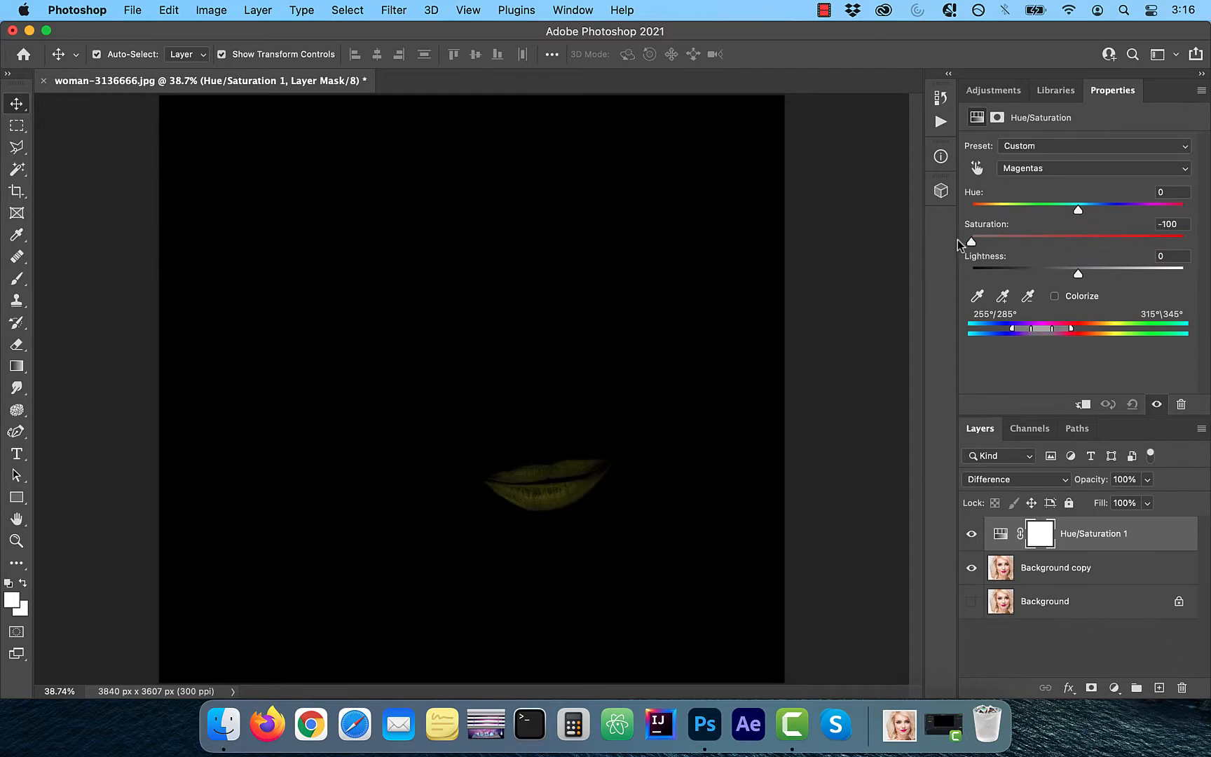
pyautogui.scroll(3, 532, 554)
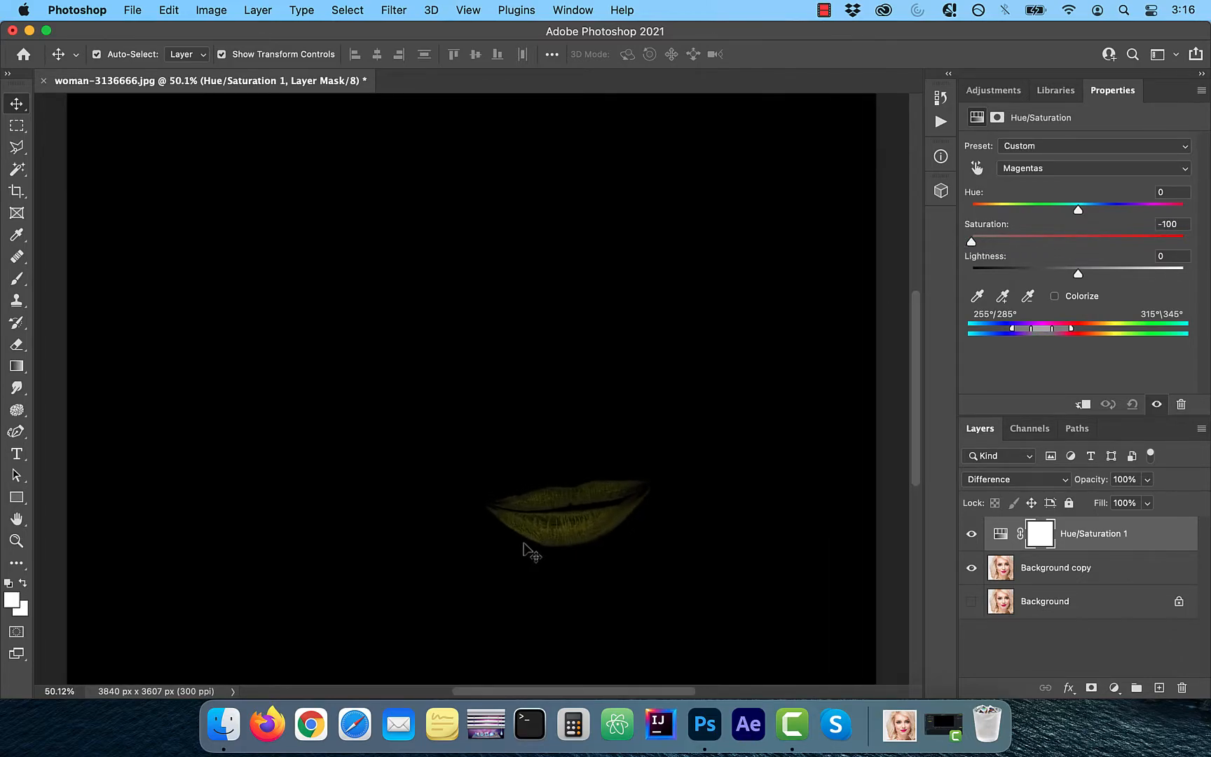
# - Add a Levels adjustment layer on top and lower its white input level to 35
pyautogui.click(1116, 689)
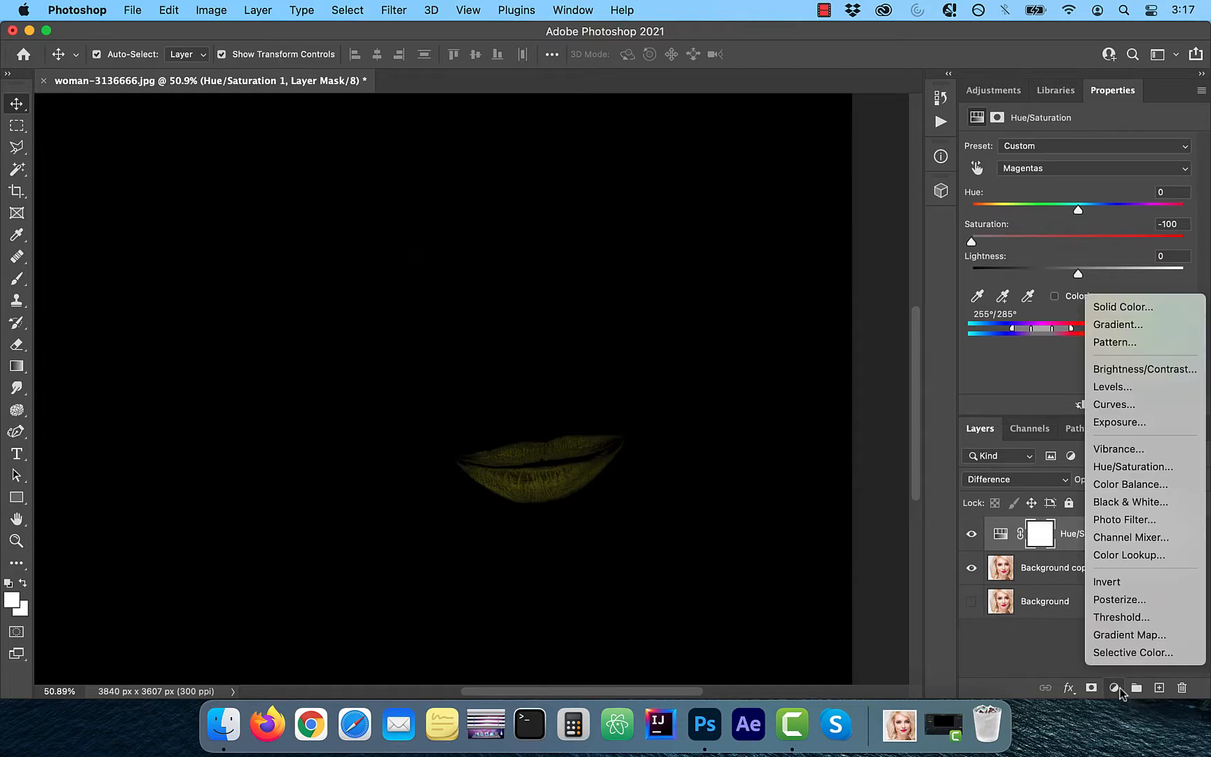
pyautogui.click(1129, 388)
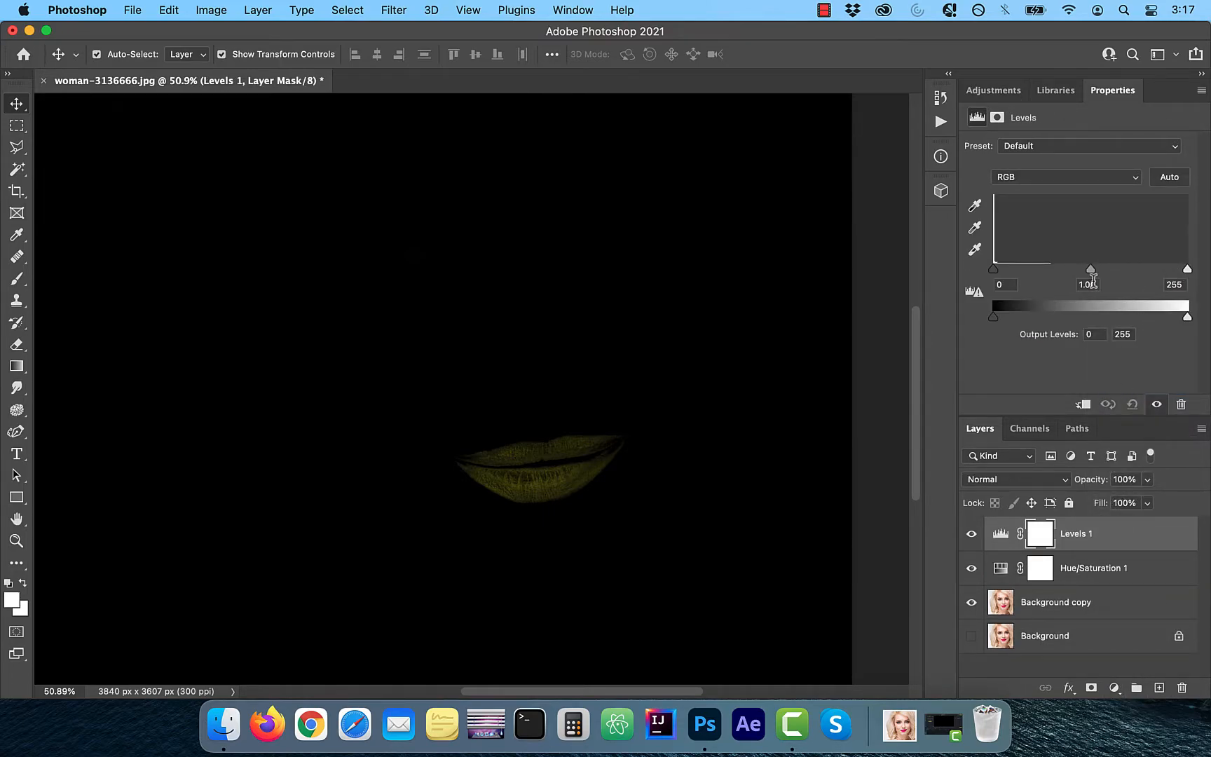
pyautogui.moveTo(1186, 269); pyautogui.dragTo(1021, 275)
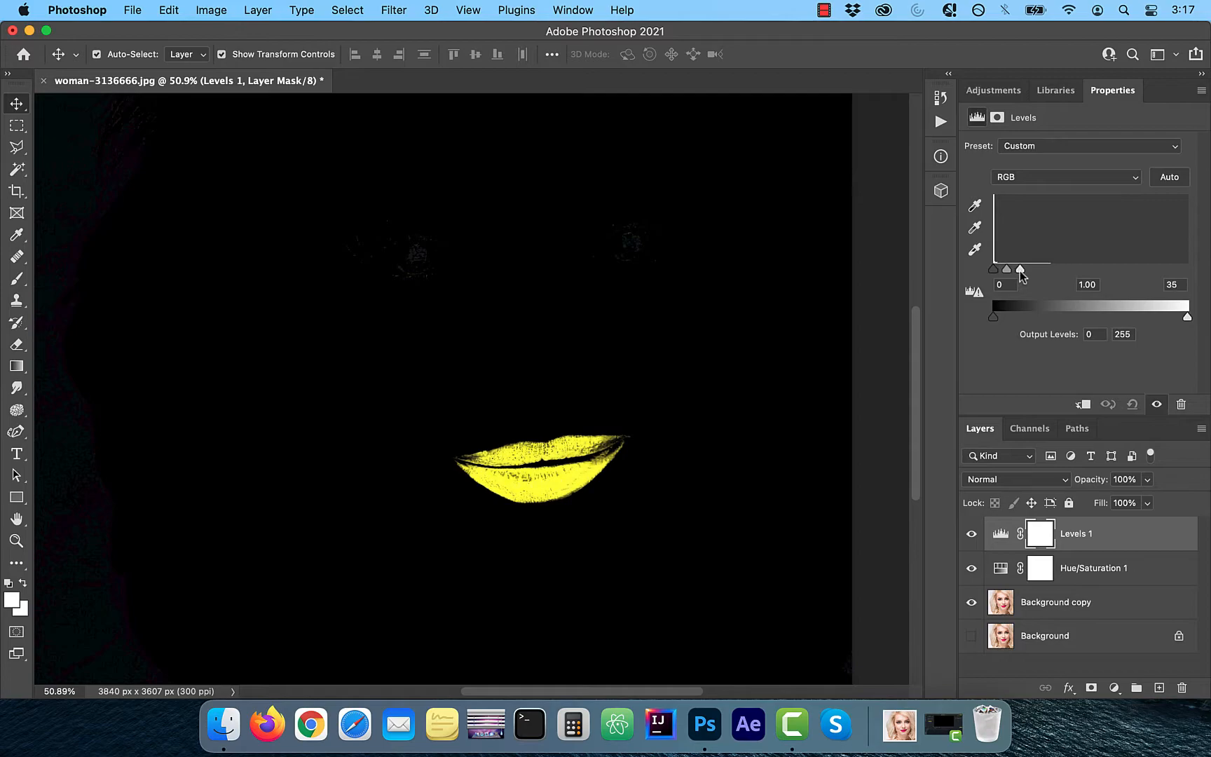
# - Extend the upper limit of the Hue/Saturation layer's Magentas range to 13°
pyautogui.click(1074, 577)
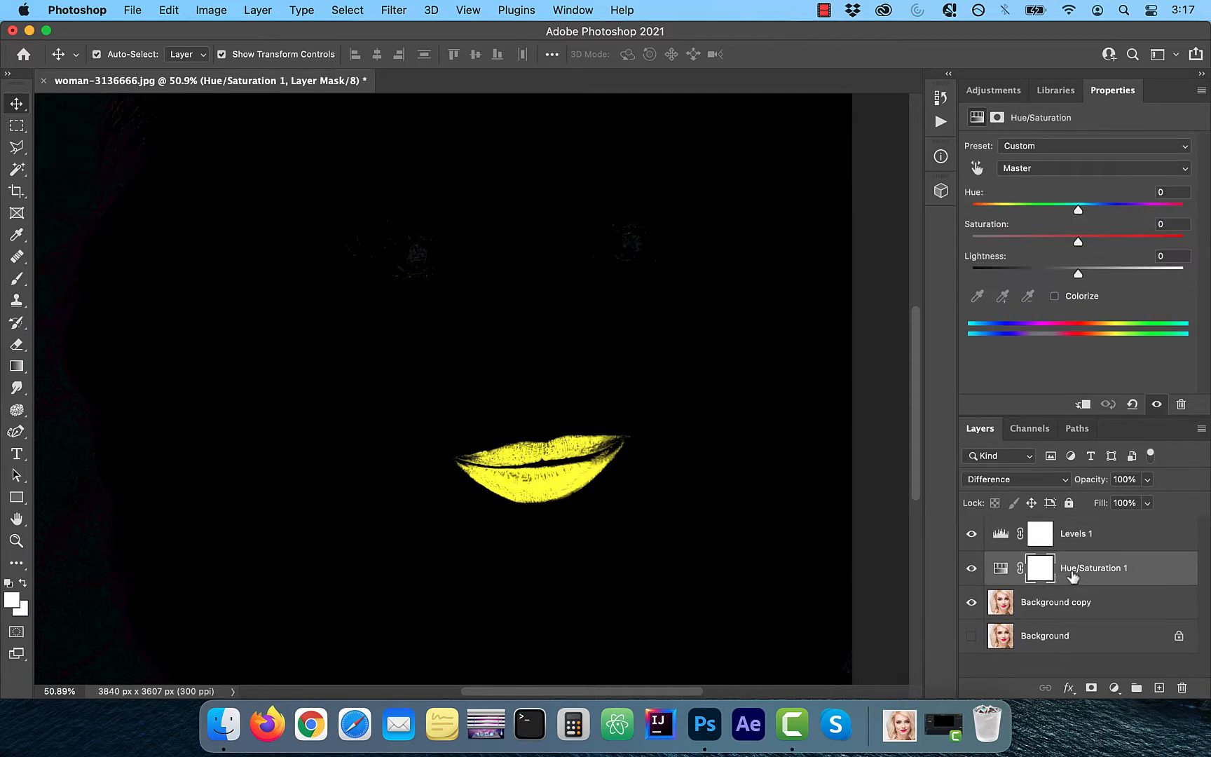
pyautogui.click(1001, 572)
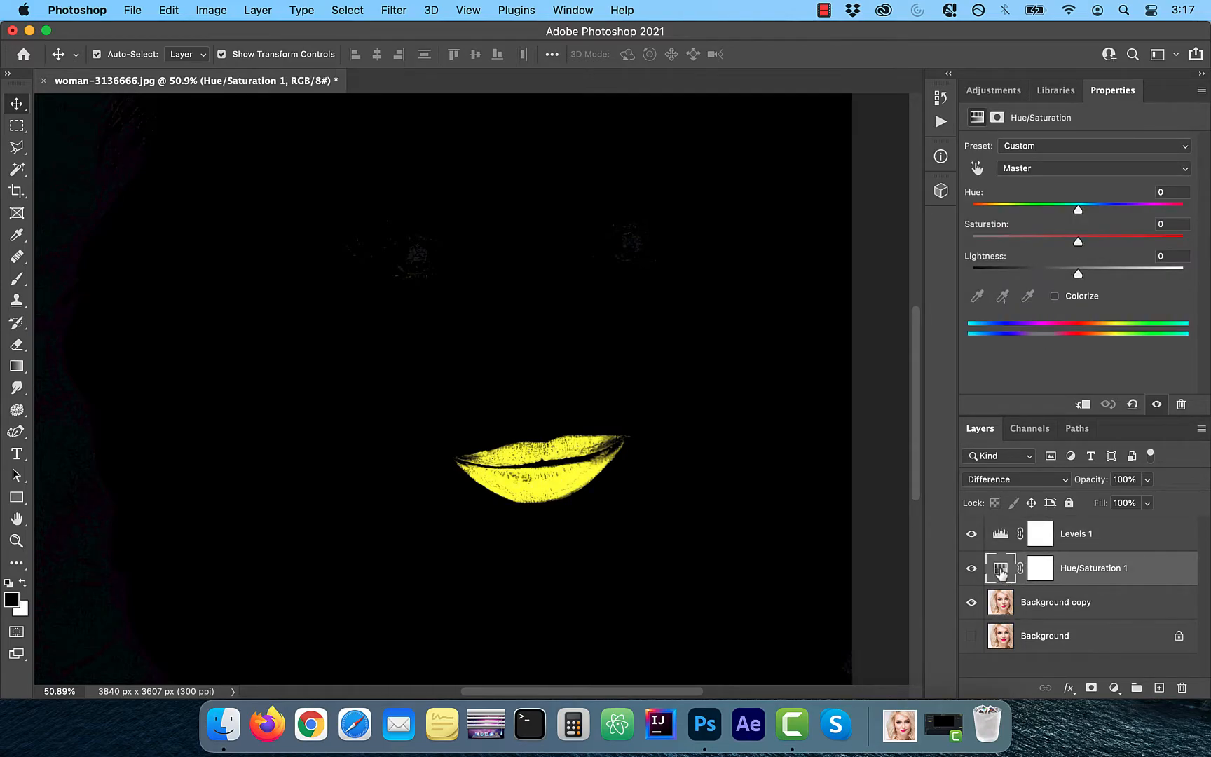
pyautogui.click(1038, 167)
pyautogui.click(1043, 264)
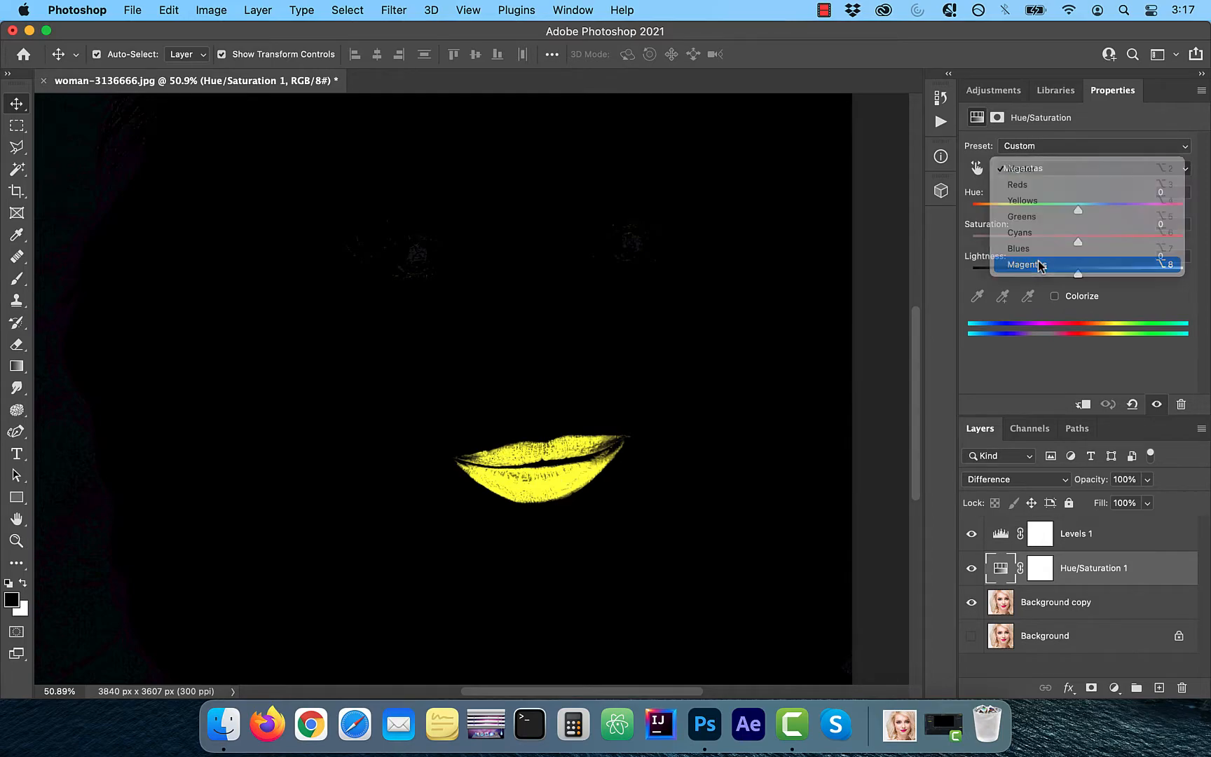
pyautogui.moveTo(1070, 328); pyautogui.dragTo(1086, 329)
pyautogui.scroll(5, 635, 554)
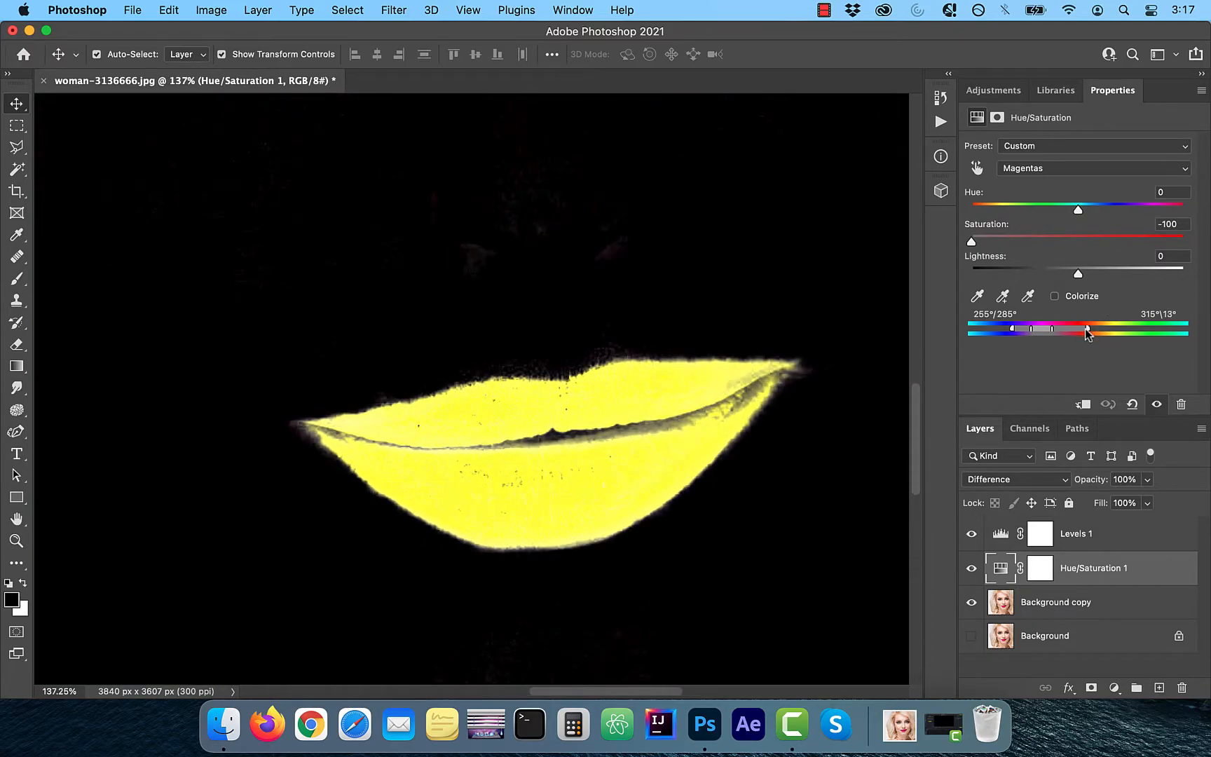
# - Toggle the original Background's visibility for comparison and pull the Magentas range's upper limit slightly inward
pyautogui.keyDown('alt'); pyautogui.click(972, 639); pyautogui.keyUp('alt')
pyautogui.keyDown('alt'); pyautogui.click(972, 638); pyautogui.keyUp('alt')
pyautogui.keyDown('alt'); pyautogui.click(972, 638); pyautogui.keyUp('alt')
pyautogui.keyDown('alt'); pyautogui.click(972, 638); pyautogui.keyUp('alt')
pyautogui.moveTo(1088, 331); pyautogui.dragTo(1085, 330)
pyautogui.keyDown('alt'); pyautogui.click(972, 638); pyautogui.keyUp('alt')
pyautogui.keyDown('alt'); pyautogui.click(972, 639); pyautogui.keyUp('alt')
pyautogui.keyDown('alt'); pyautogui.click(972, 639); pyautogui.keyUp('alt')
pyautogui.keyDown('alt'); pyautogui.click(972, 638); pyautogui.keyUp('alt')
pyautogui.keyDown('alt'); pyautogui.click(973, 638); pyautogui.keyUp('alt')
pyautogui.keyDown('alt'); pyautogui.click(973, 639); pyautogui.keyUp('alt')
pyautogui.keyDown('alt'); pyautogui.click(972, 638); pyautogui.keyUp('alt')
pyautogui.keyDown('alt'); pyautogui.click(973, 639); pyautogui.keyUp('alt')
# - Stamp the visible layers into a new top layer and hide Levels 1, Hue/Saturation 1 and Background copy
pyautogui.scroll(-3, 678, 551)
pyautogui.click(1036, 662)
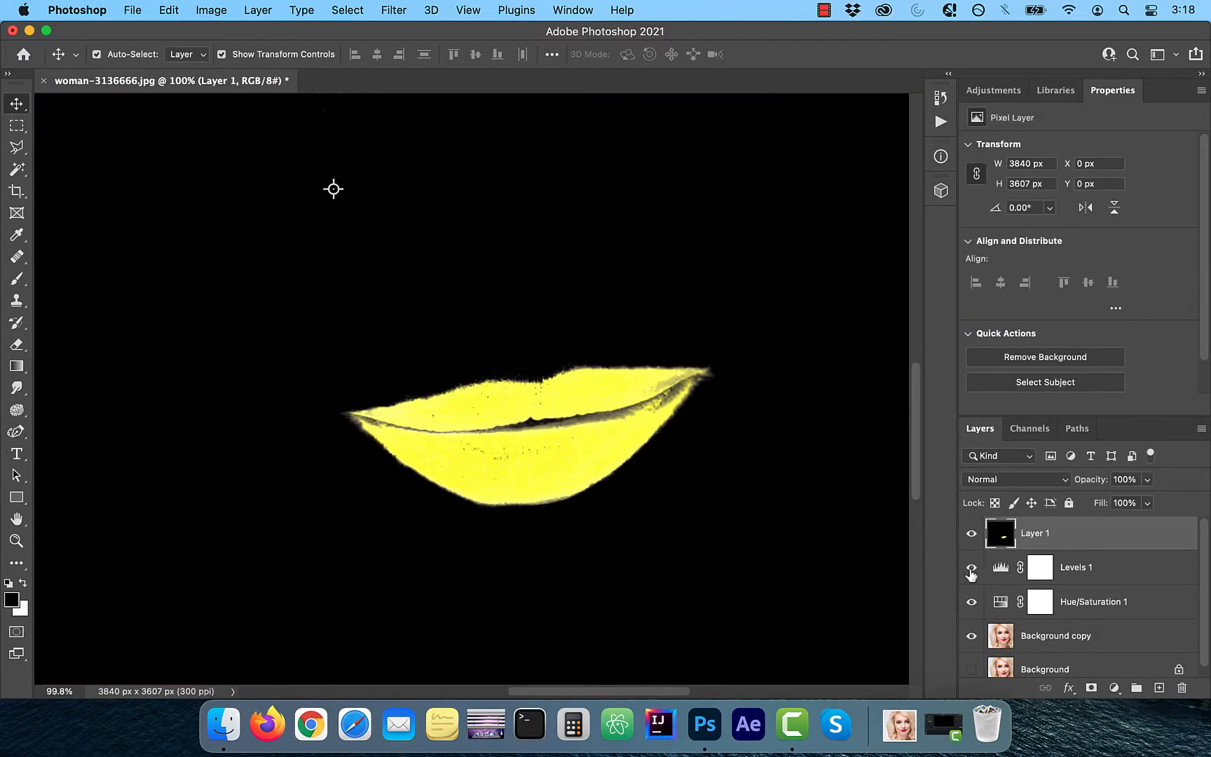
pyautogui.moveTo(971, 573); pyautogui.dragTo(970, 644)
# - Desaturate the merged lip layer with the Desaturate adjustment
pyautogui.scroll(-5, 334, 188)
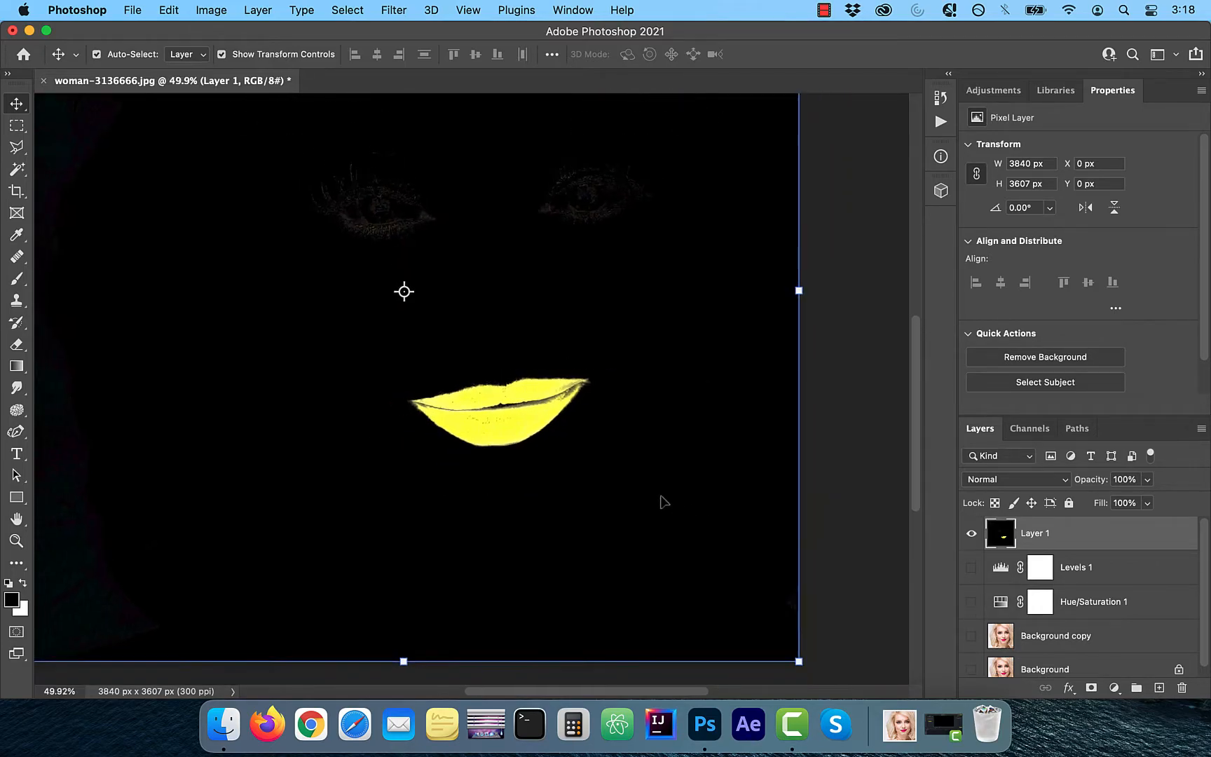
pyautogui.hscroll(-3, 663, 500)
pyautogui.scroll(1, 663, 500)
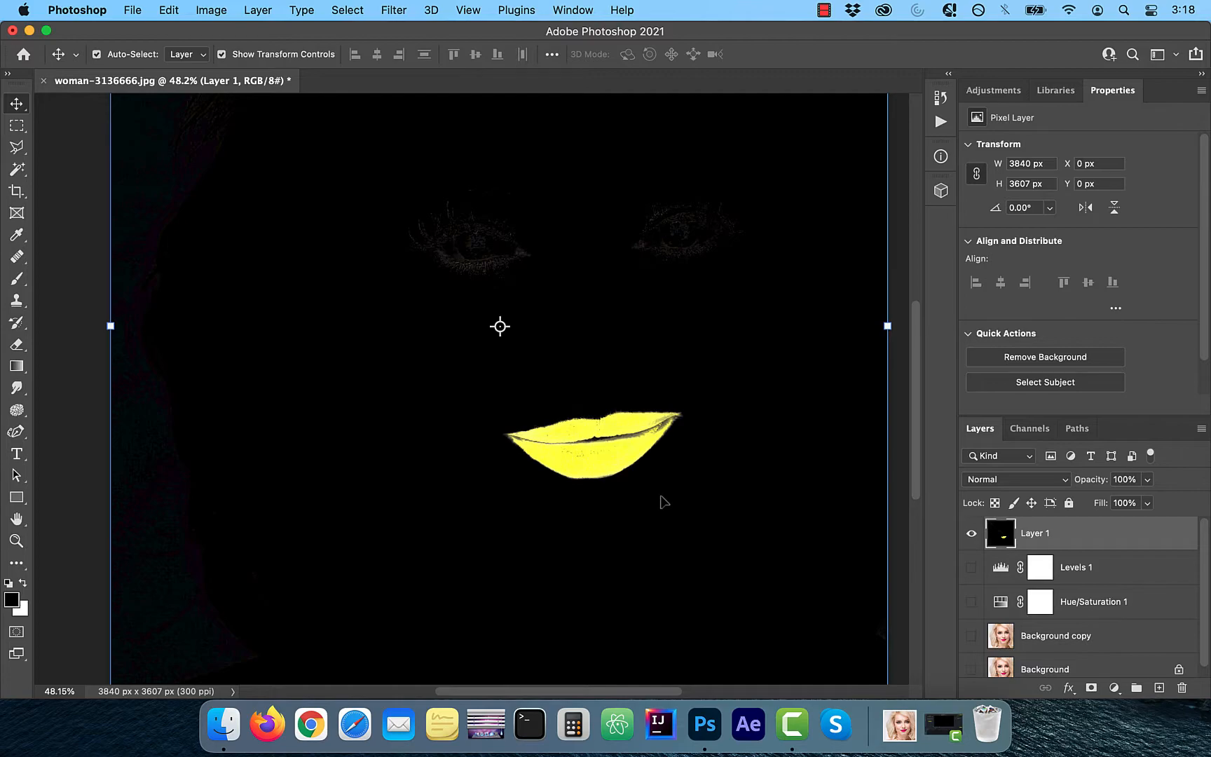
pyautogui.scroll(-1, 664, 501)
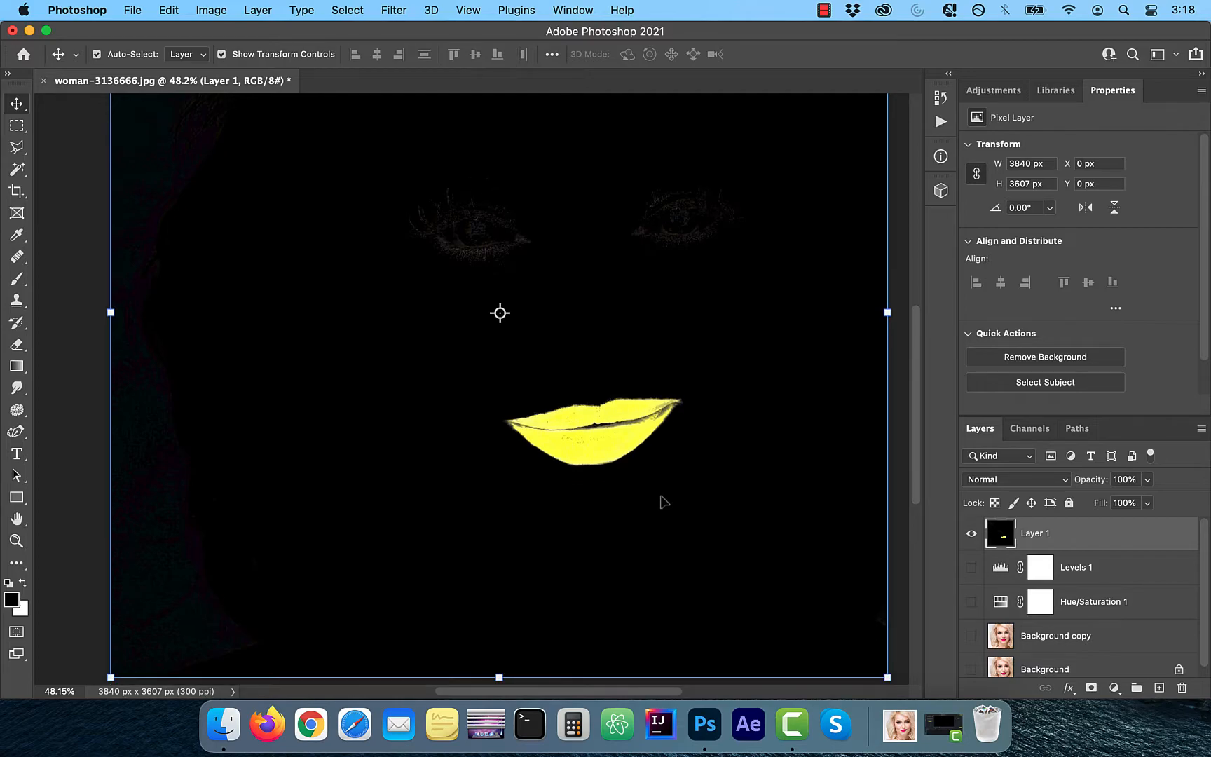
pyautogui.click(212, 10)
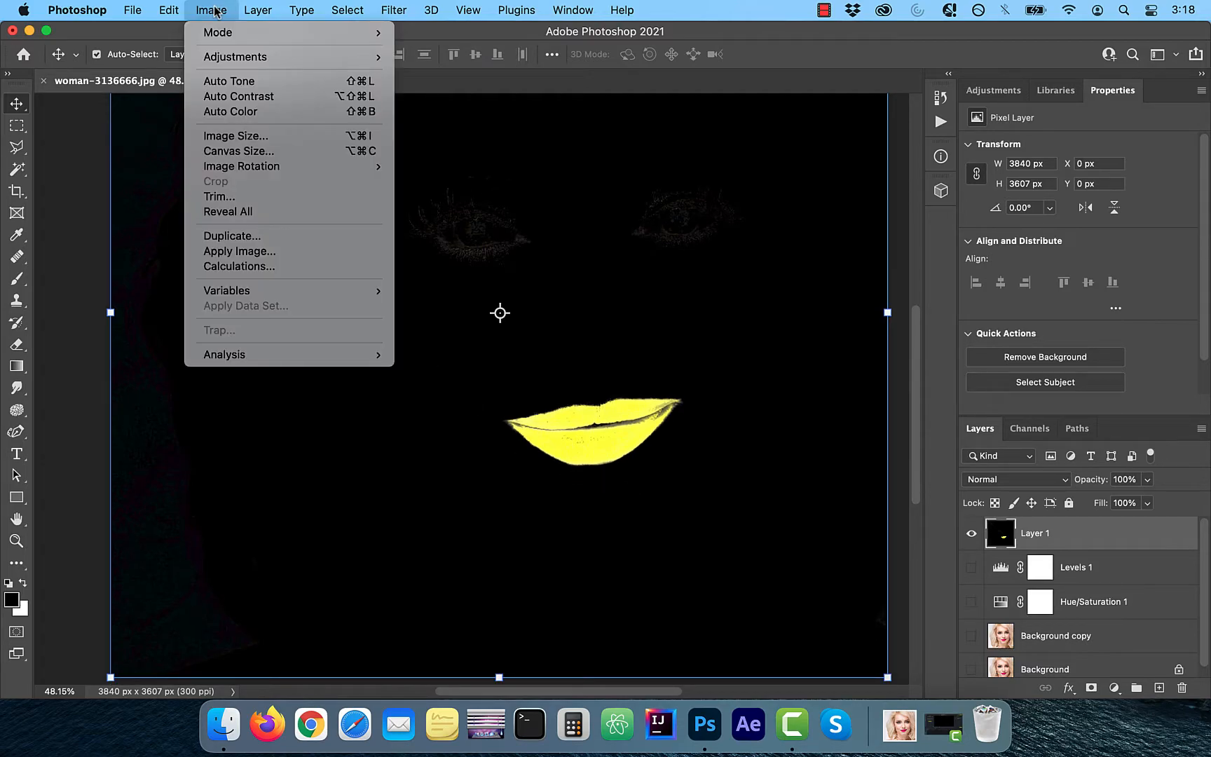
pyautogui.moveTo(232, 60)
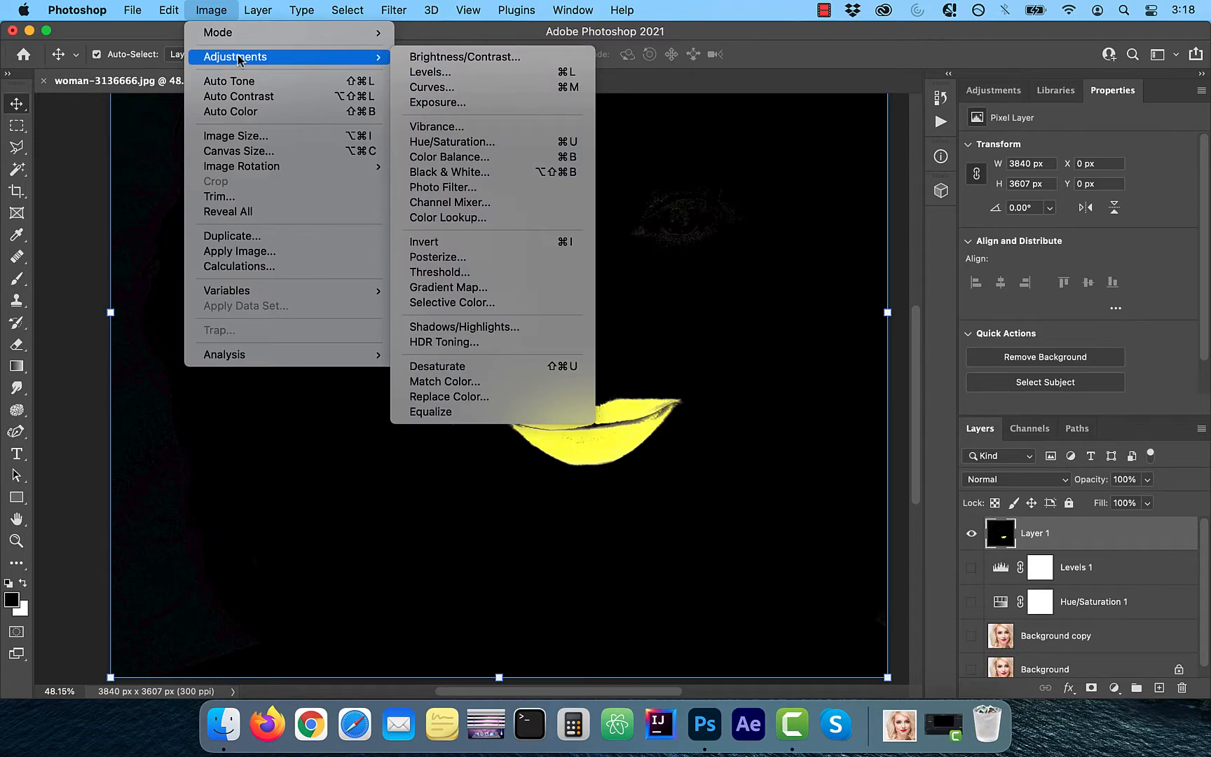
pyautogui.click(455, 369)
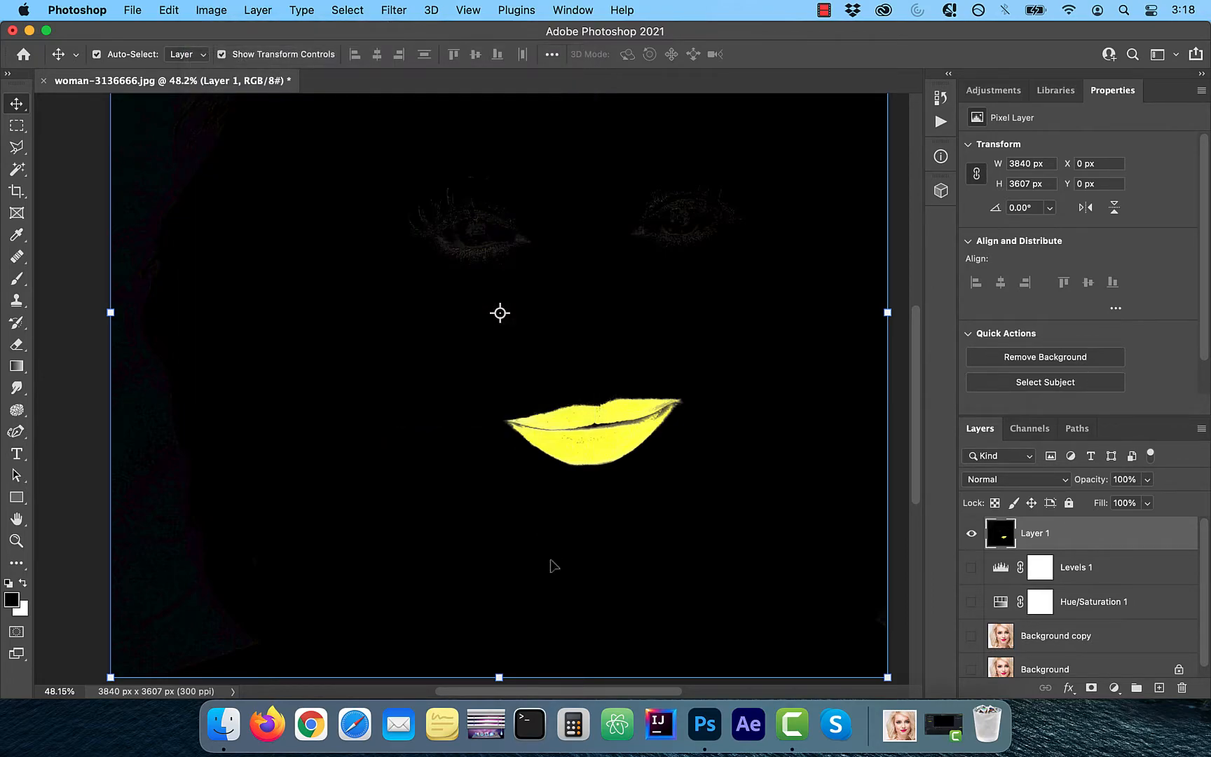
# - Apply Curves to the desaturated lip layer, raising the RGB curve to output 181 at input 55
pyautogui.scroll(10, 533, 482)
pyautogui.hscroll(1, 533, 482)
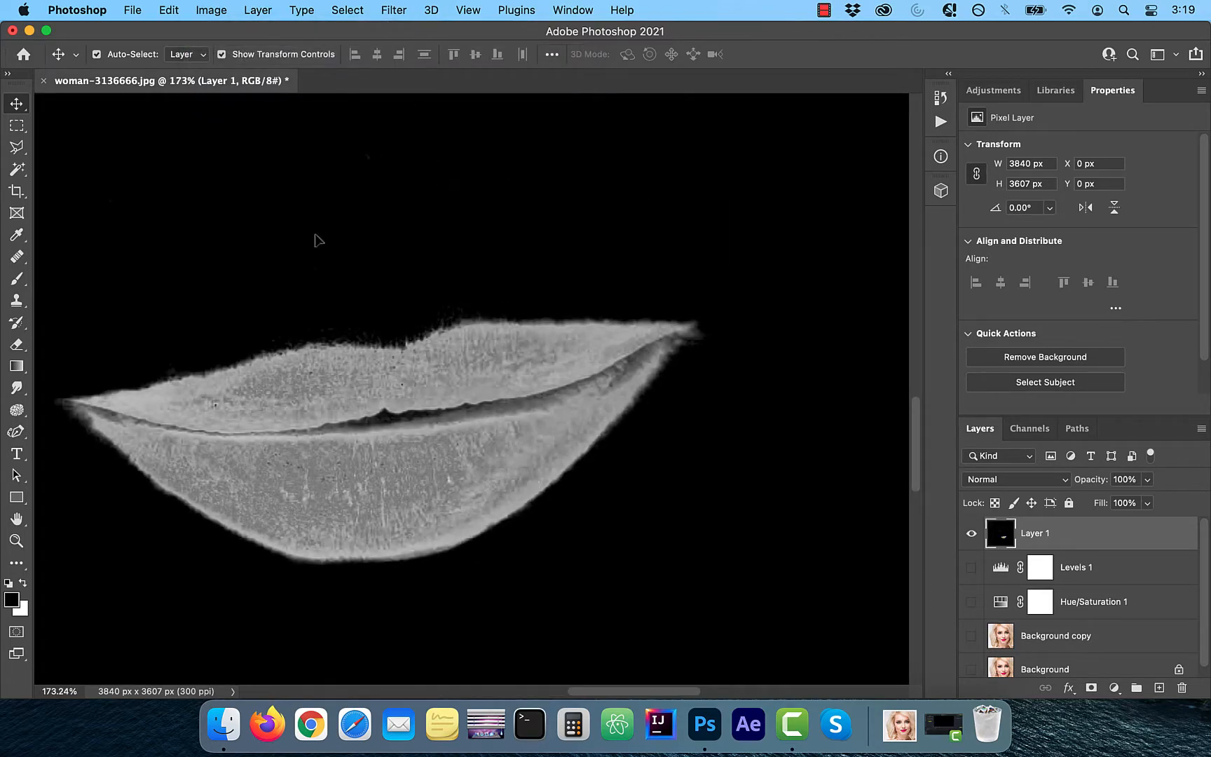
pyautogui.click(211, 10)
pyautogui.moveTo(233, 57)
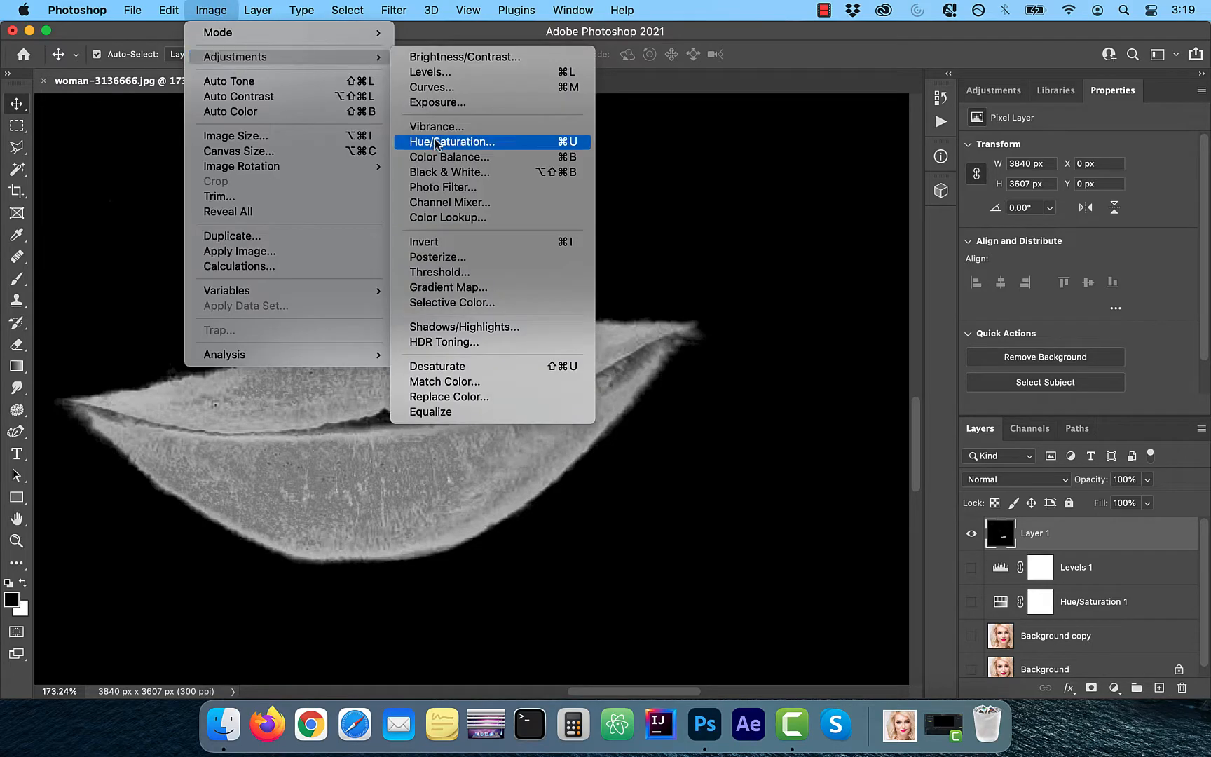
pyautogui.click(449, 87)
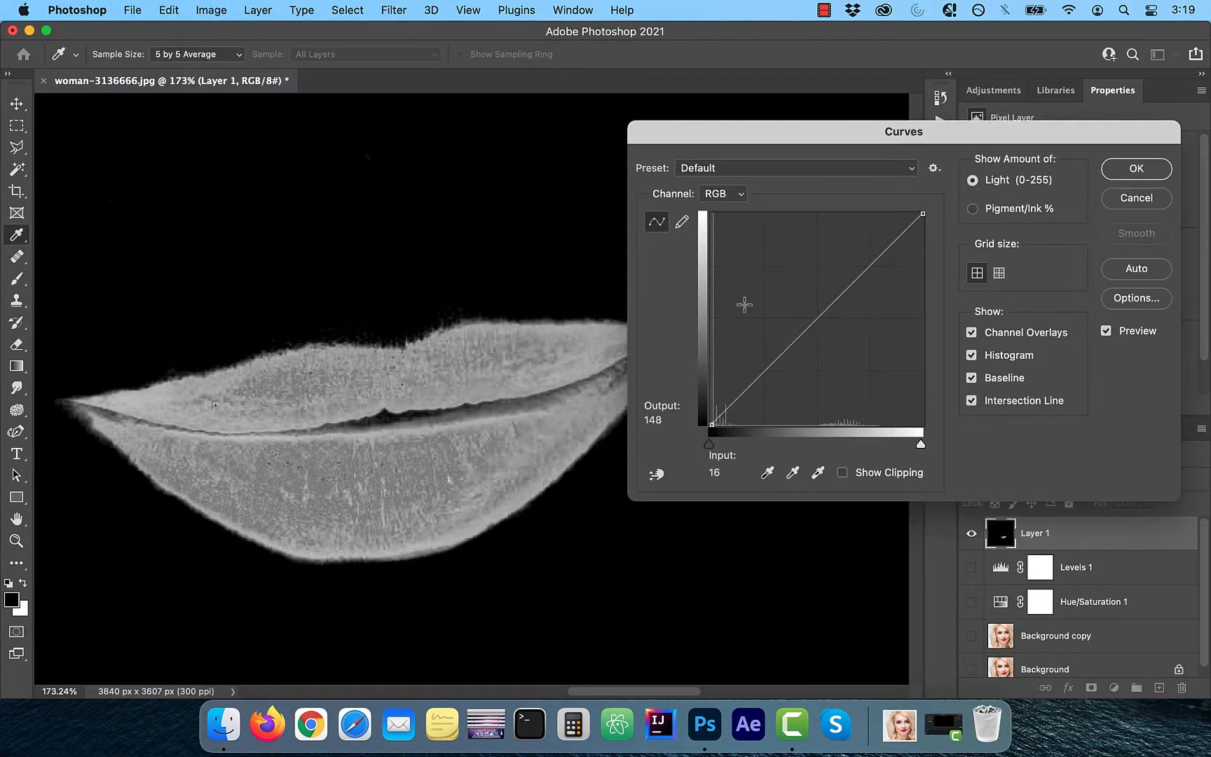
pyautogui.moveTo(846, 289); pyautogui.dragTo(756, 274)
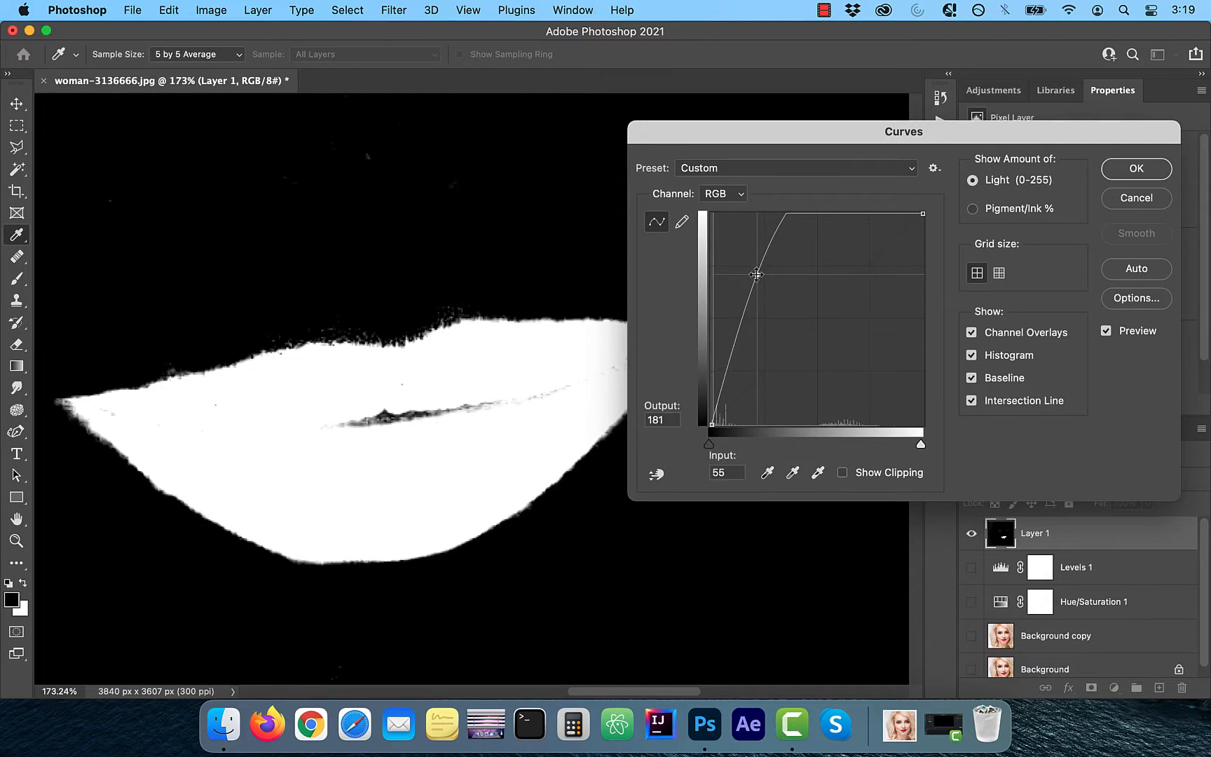
pyautogui.click(1125, 175)
pyautogui.press('v')
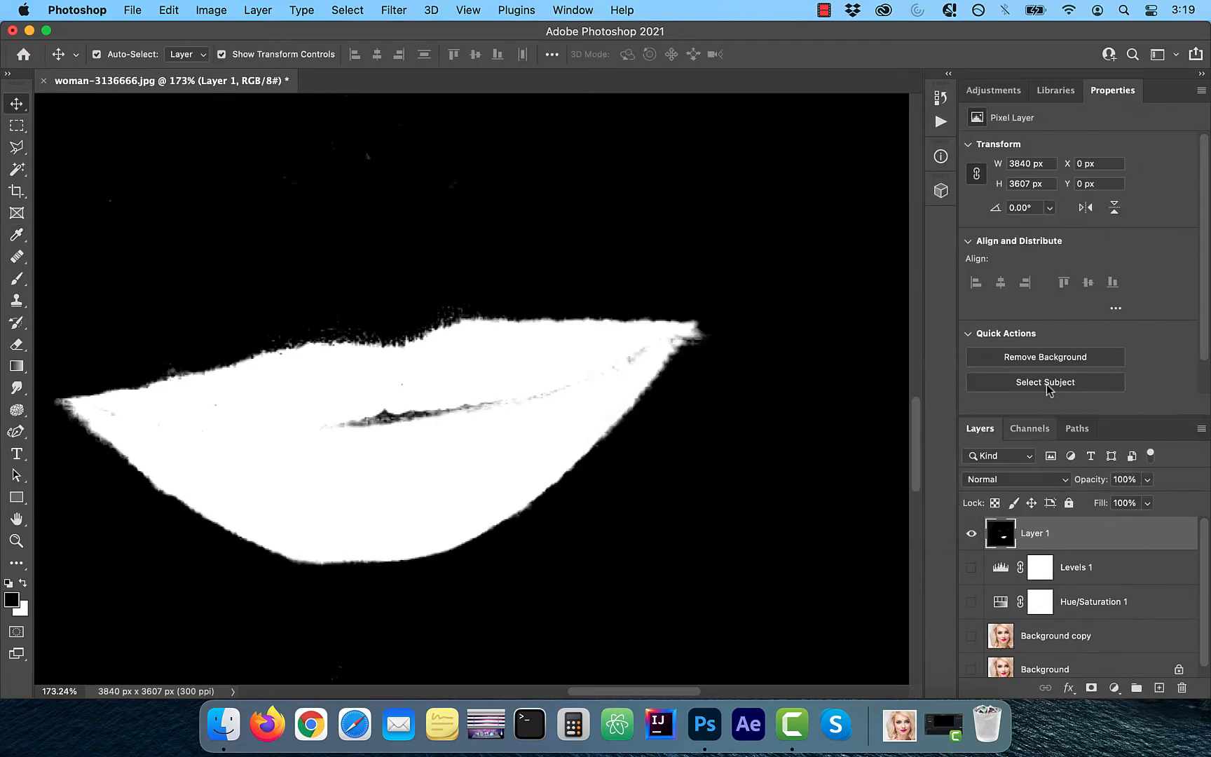
# - Paint black over the eye, hair and background remnants around the white lips with an 800 px brush at 100% hardness
pyautogui.press('super+0')
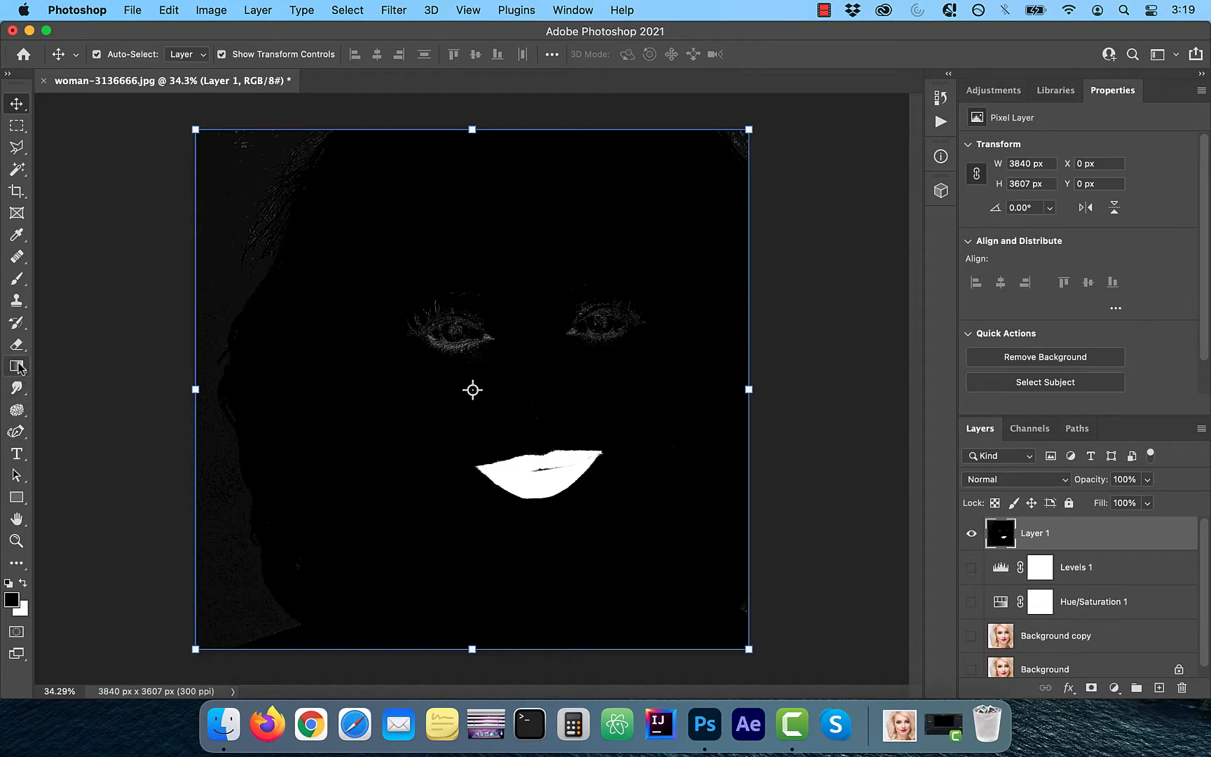
pyautogui.click(17, 278)
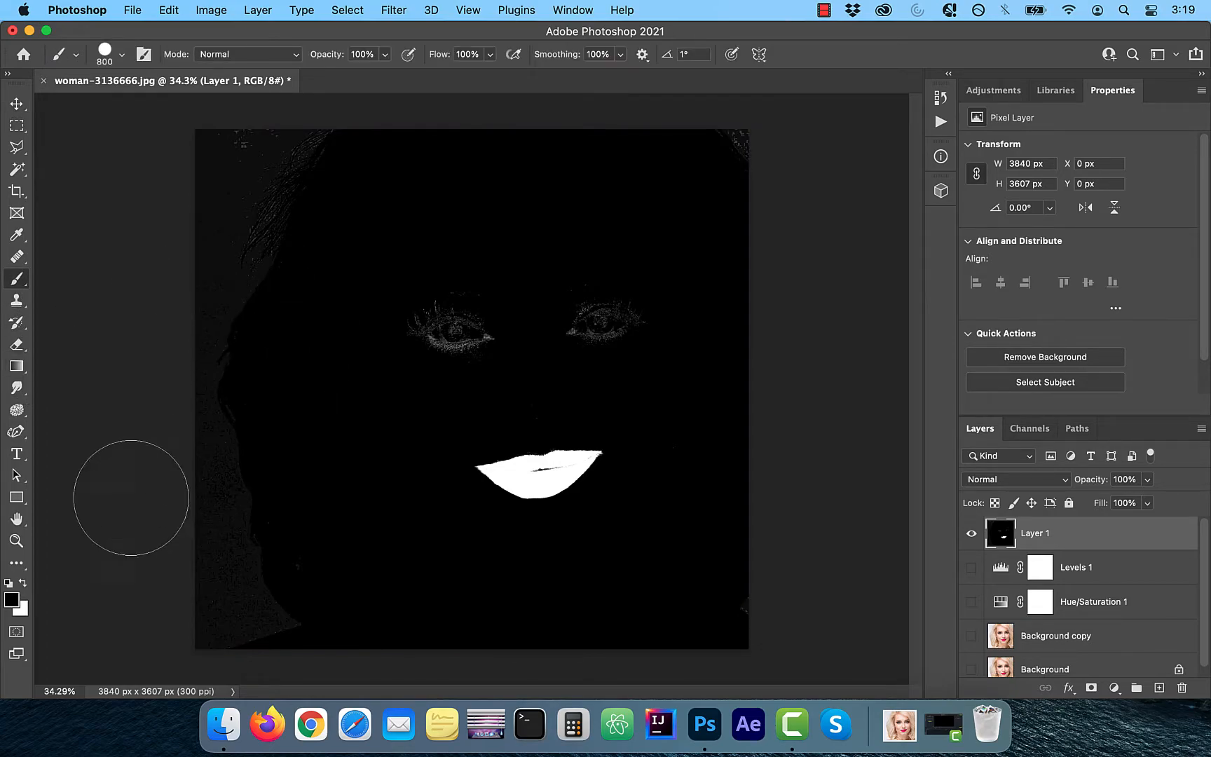
pyautogui.click(123, 55)
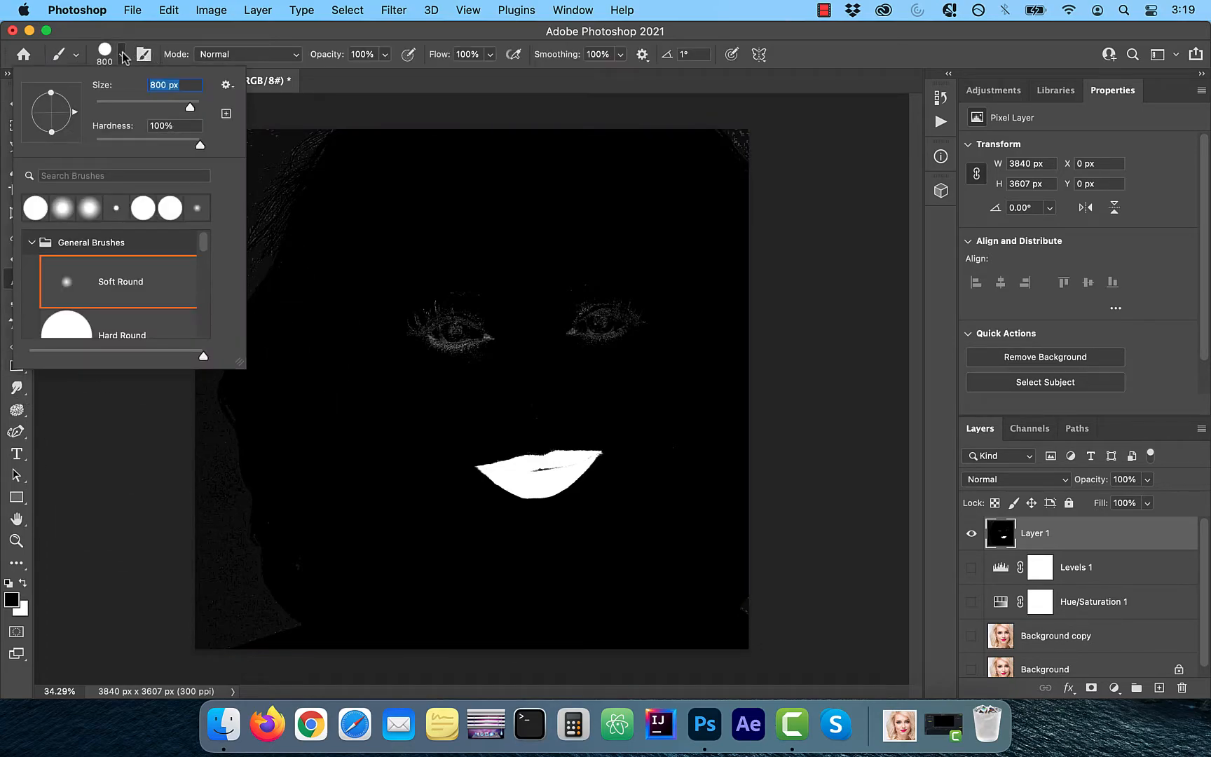
pyautogui.click(121, 57)
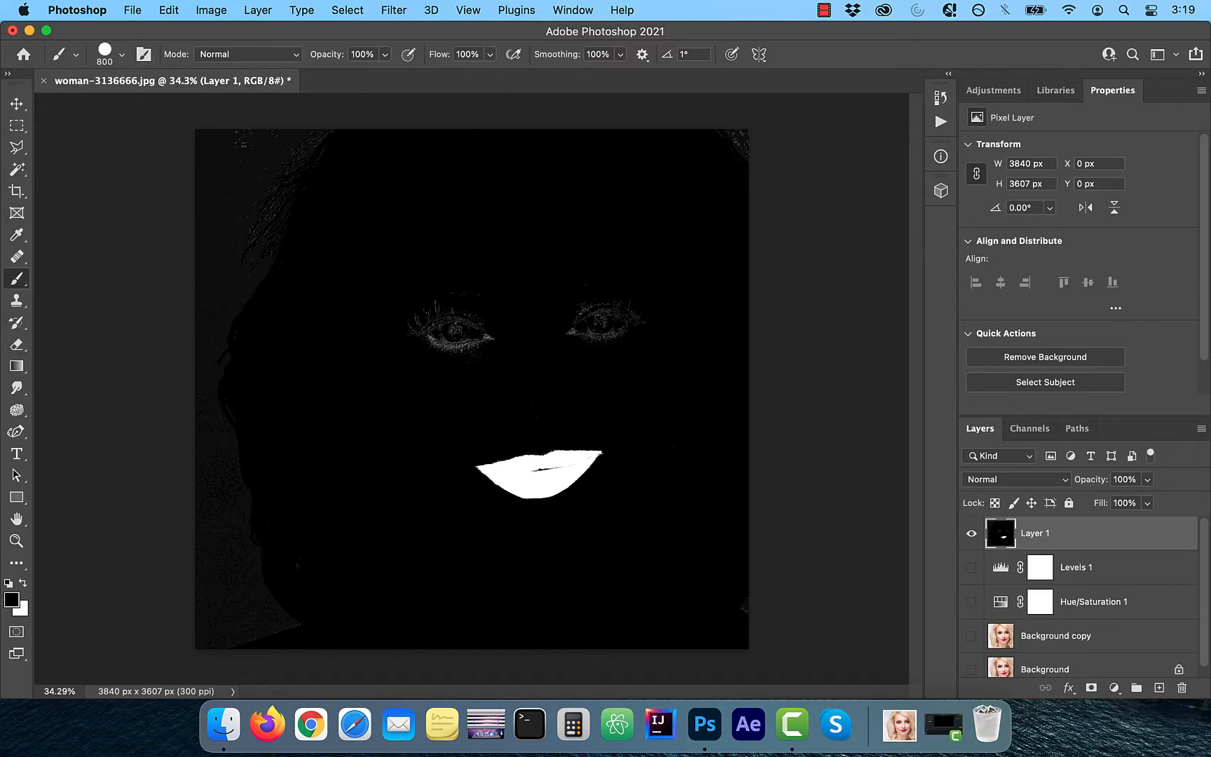
pyautogui.moveTo(498, 332)
pyautogui.mouseDown()
pyautogui.moveTo(577, 298)
pyautogui.moveTo(495, 318)
pyautogui.moveTo(637, 305)
pyautogui.mouseUp()
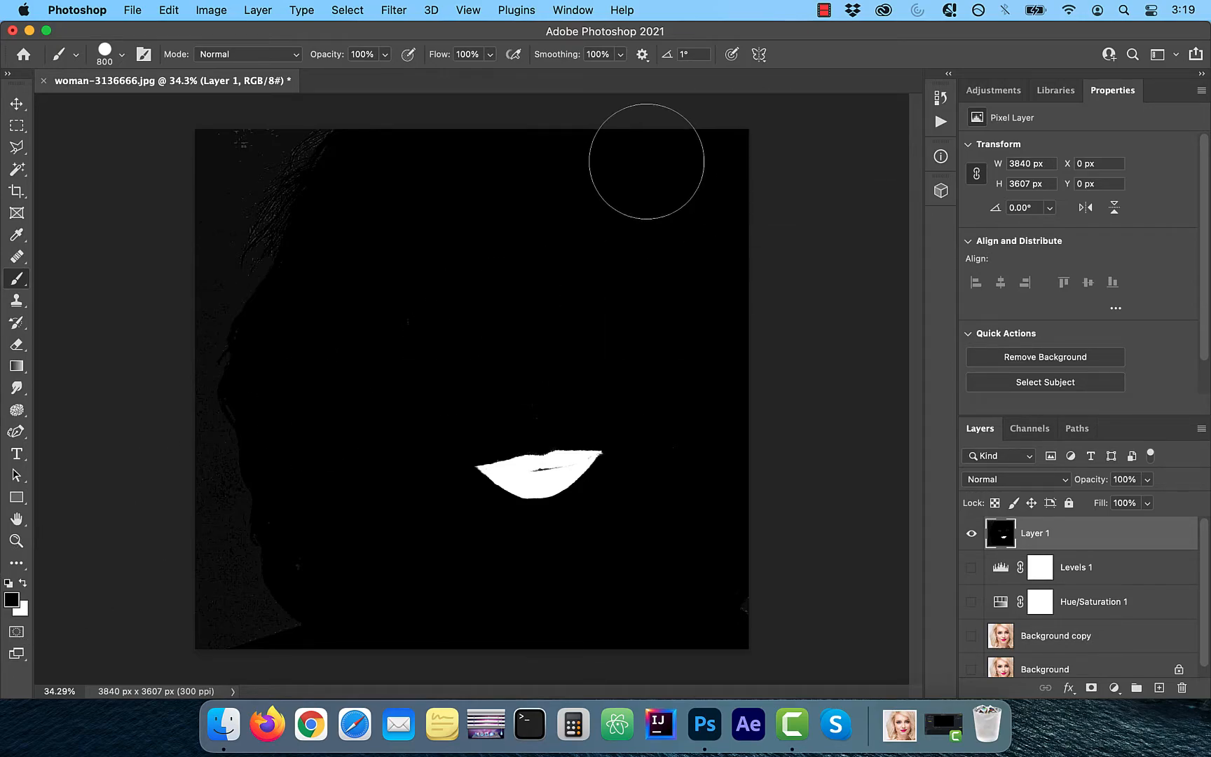
pyautogui.moveTo(237, 162)
pyautogui.mouseDown()
pyautogui.moveTo(195, 163)
pyautogui.moveTo(207, 188)
pyautogui.moveTo(190, 348)
pyautogui.moveTo(234, 257)
pyautogui.moveTo(295, 247)
pyautogui.moveTo(188, 456)
pyautogui.moveTo(223, 535)
pyautogui.moveTo(224, 631)
pyautogui.moveTo(332, 625)
pyautogui.moveTo(195, 614)
pyautogui.mouseUp()
pyautogui.moveTo(363, 402)
pyautogui.mouseDown()
pyautogui.moveTo(595, 338)
pyautogui.moveTo(764, 155)
pyautogui.mouseUp()
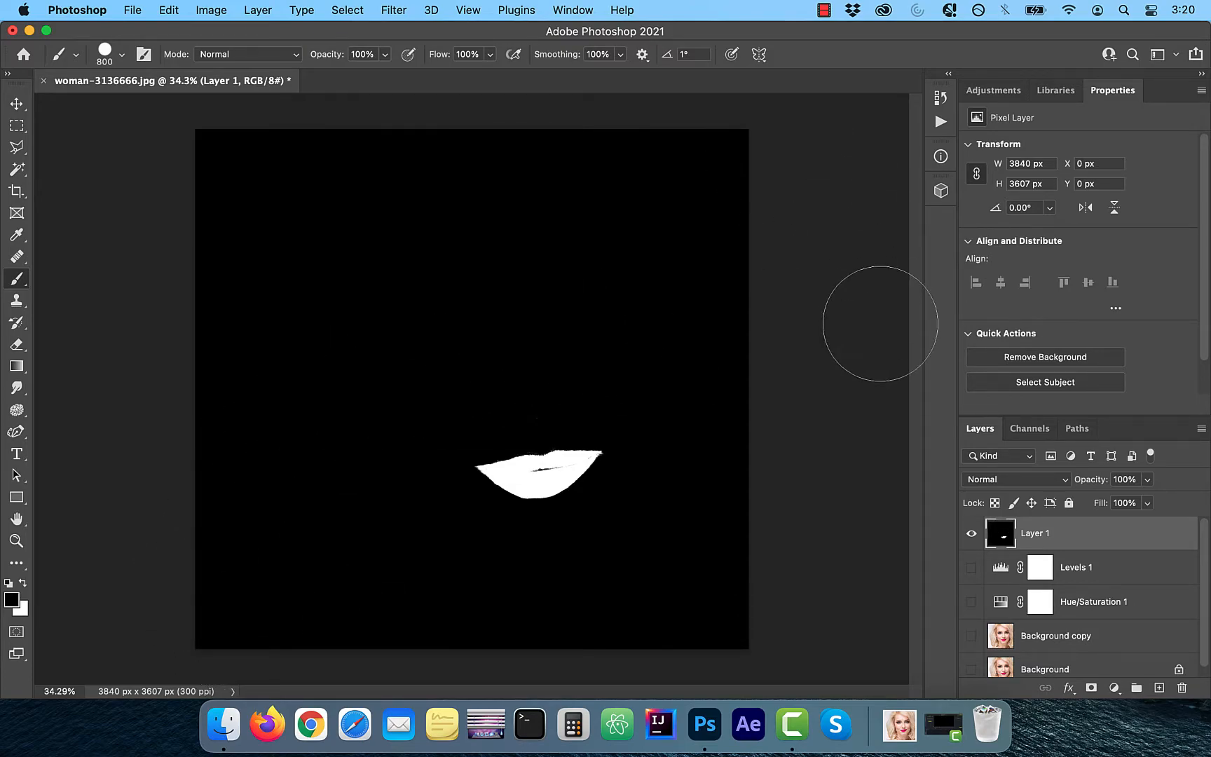
# - Duplicate the Red channel and load the copy as a selection
pyautogui.click(1032, 430)
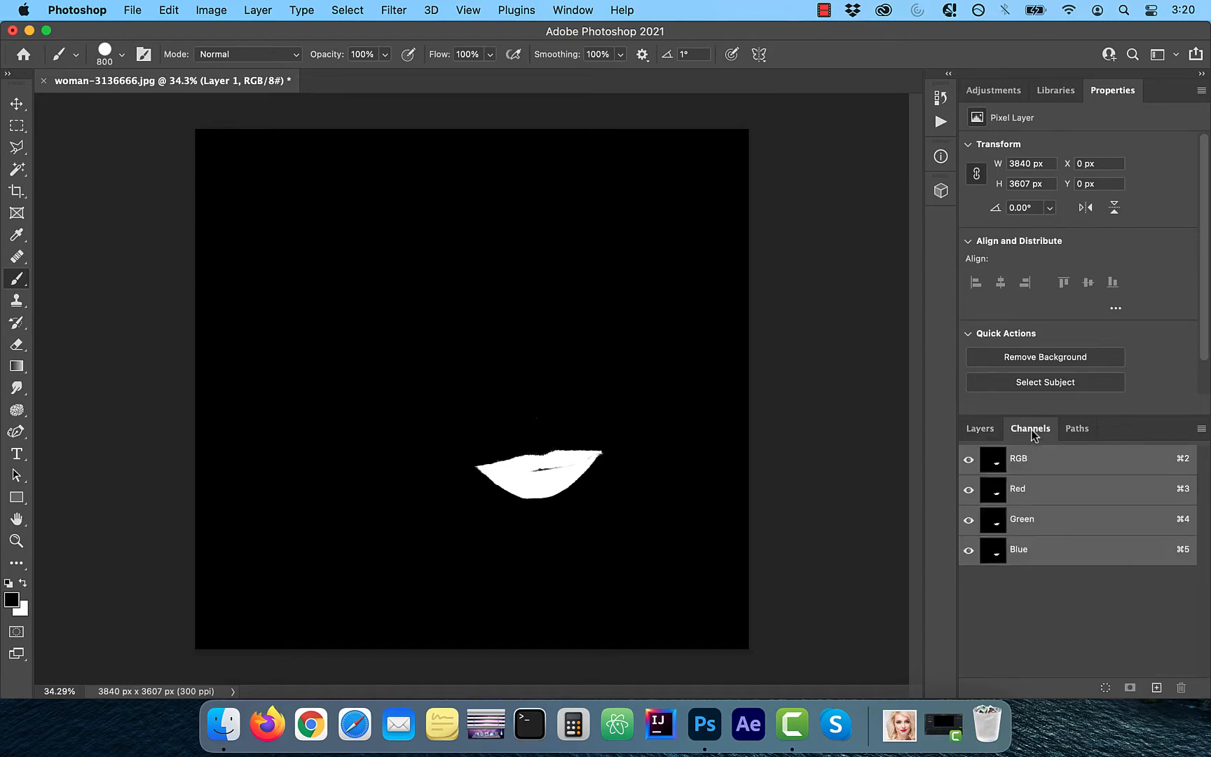
pyautogui.moveTo(1022, 497); pyautogui.dragTo(1157, 690)
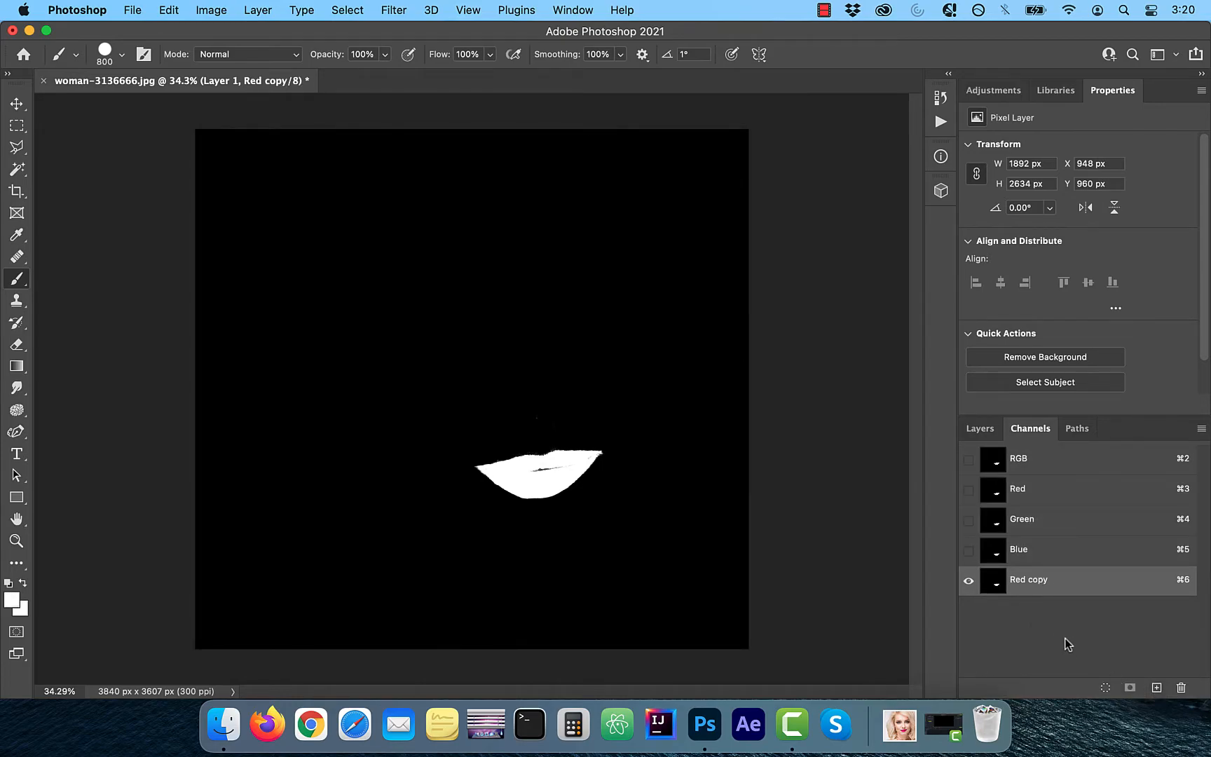
pyautogui.click(1106, 689)
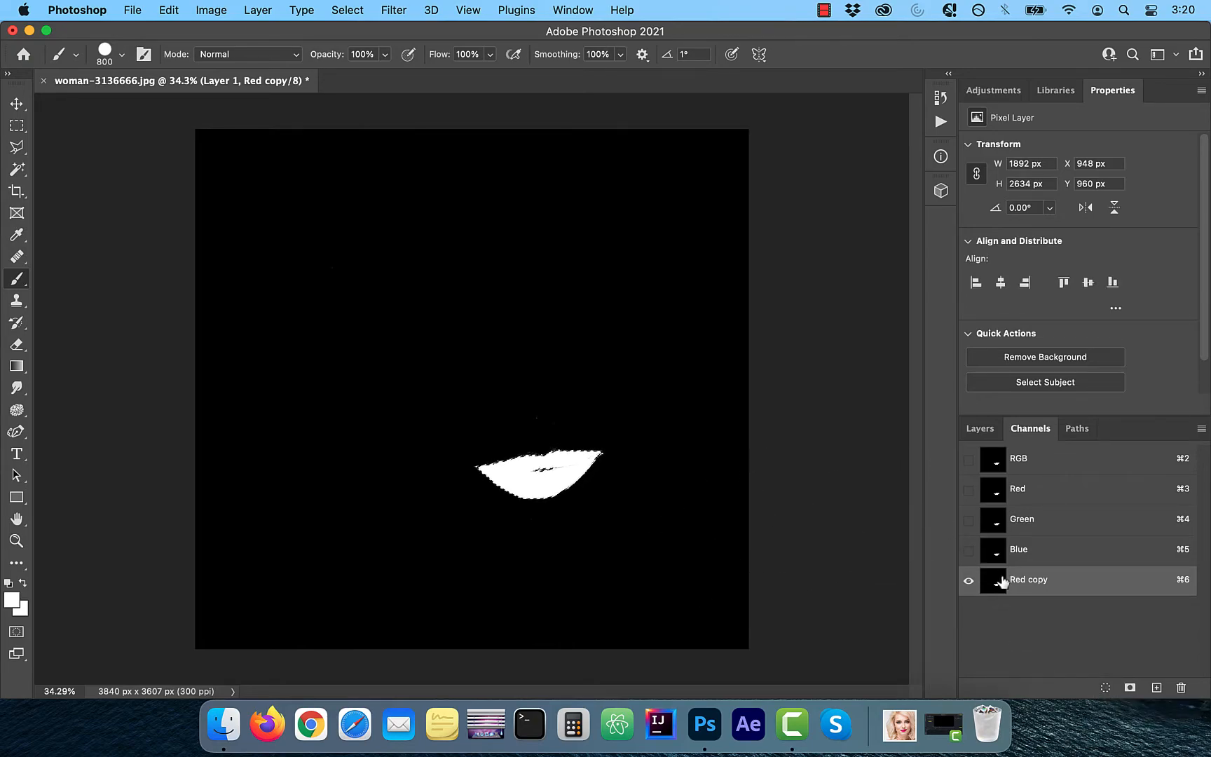
# - Display the RGB channels instead of Red copy, and show Background copy in place of Layer 1
pyautogui.click(969, 459)
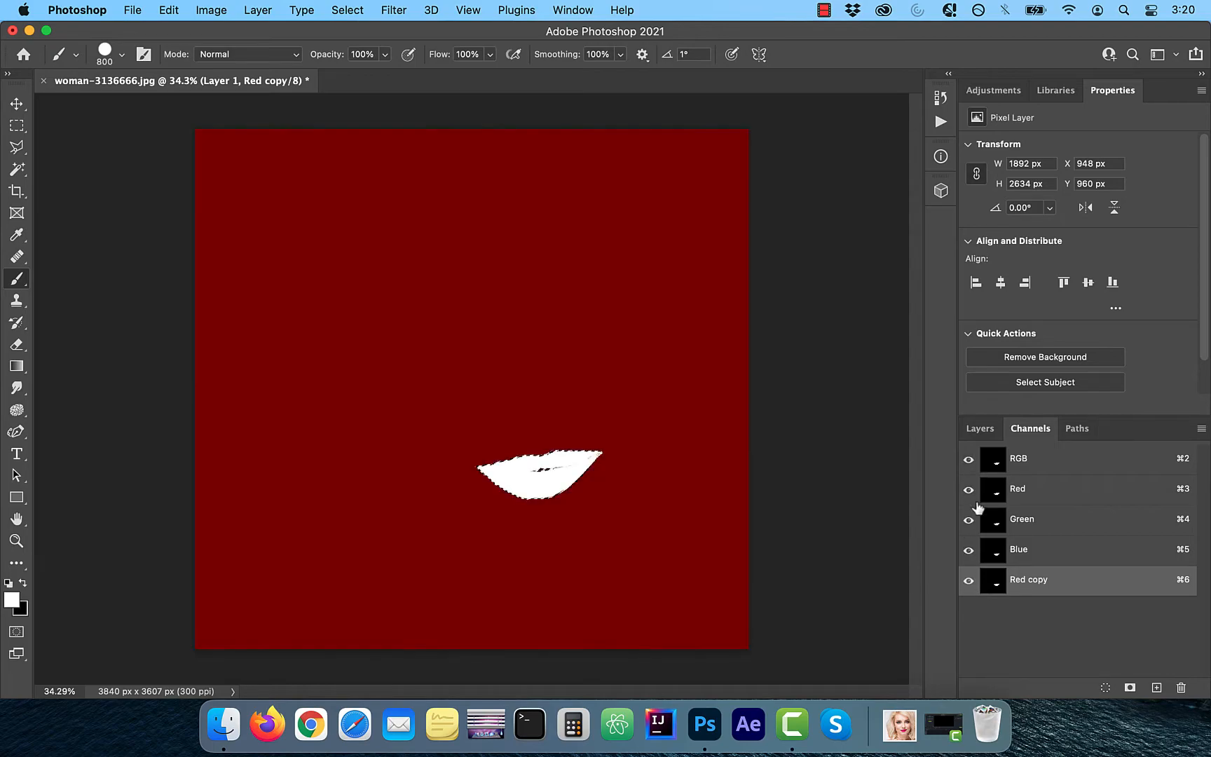
pyautogui.click(970, 585)
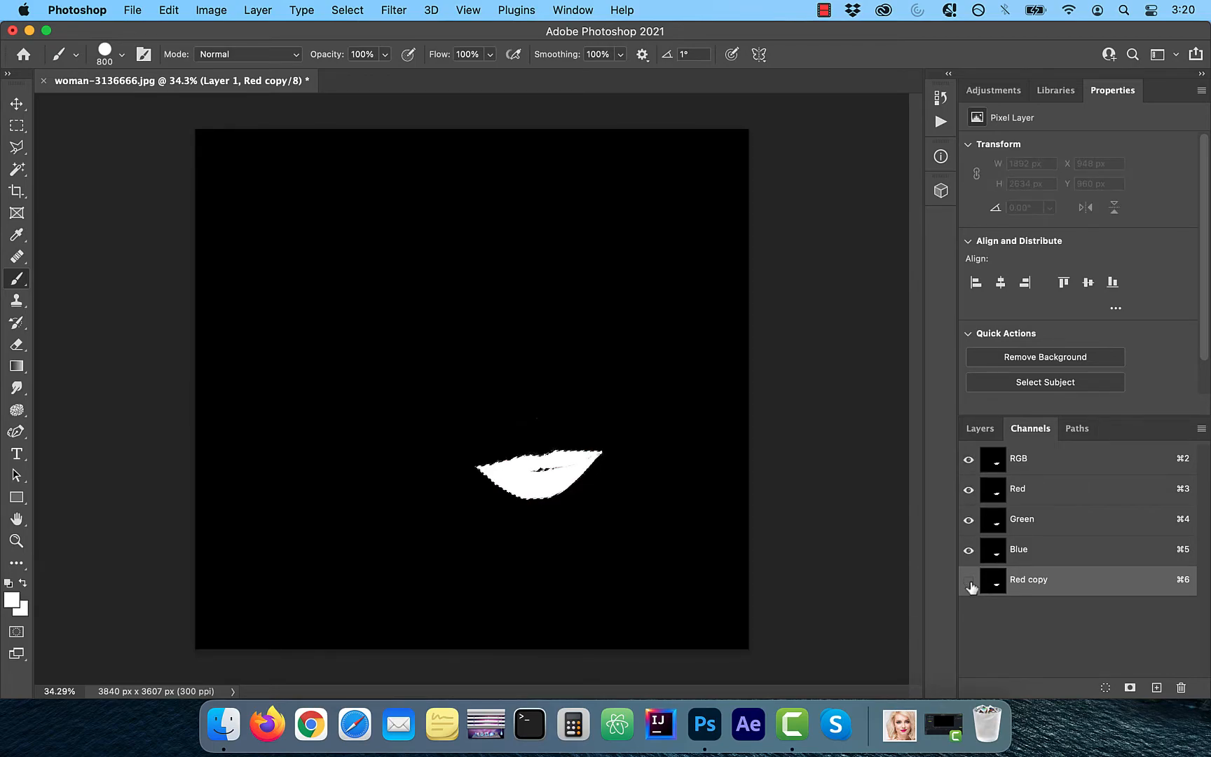
pyautogui.click(982, 429)
pyautogui.scroll(-1, 1090, 619)
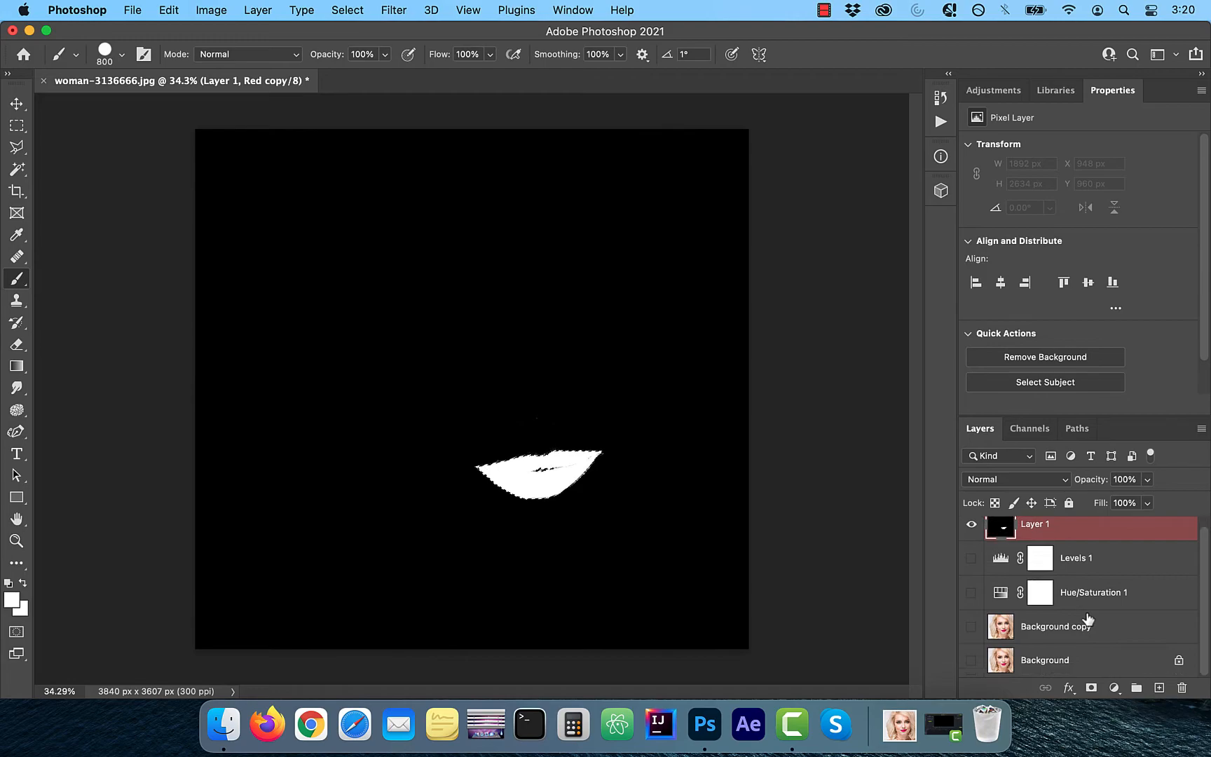
pyautogui.click(972, 626)
pyautogui.click(971, 524)
# - Add a Gradient Map adjustment layer masked to the lip selection and give it the Black, White preset from Basics
pyautogui.click(1114, 689)
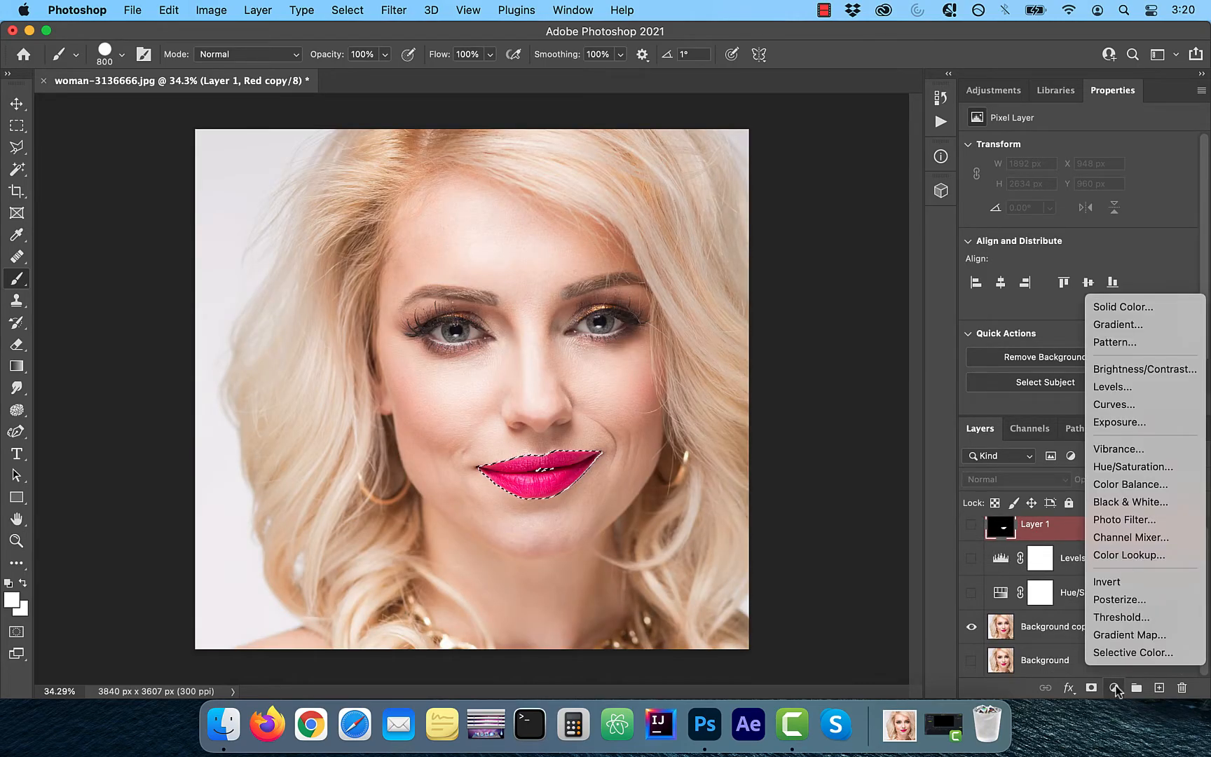
pyautogui.click(1129, 636)
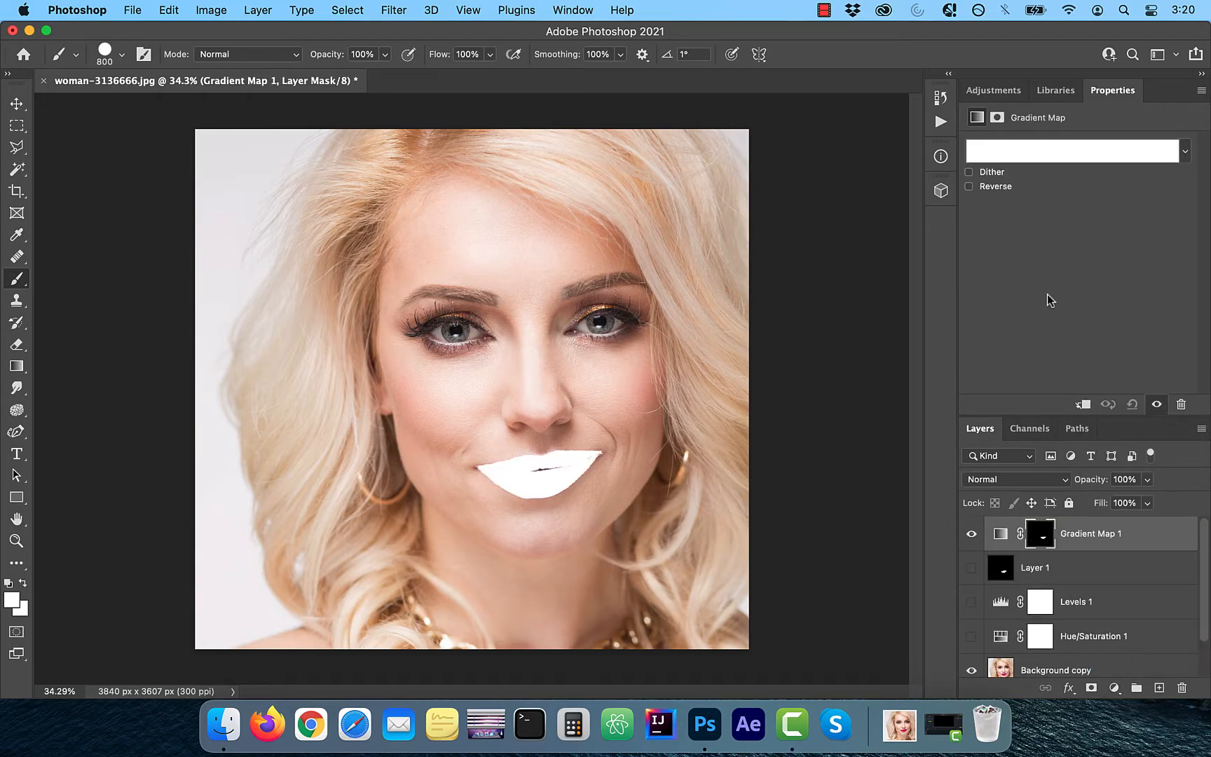
pyautogui.click(1059, 157)
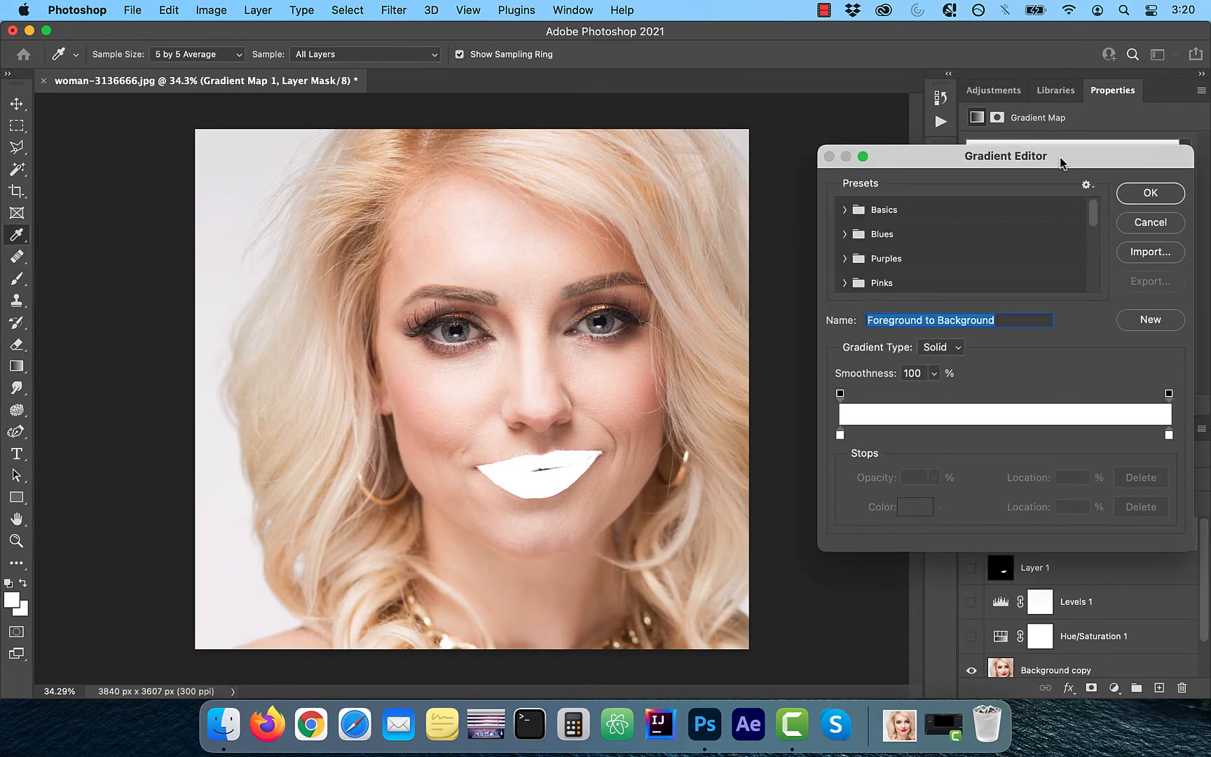
pyautogui.click(845, 210)
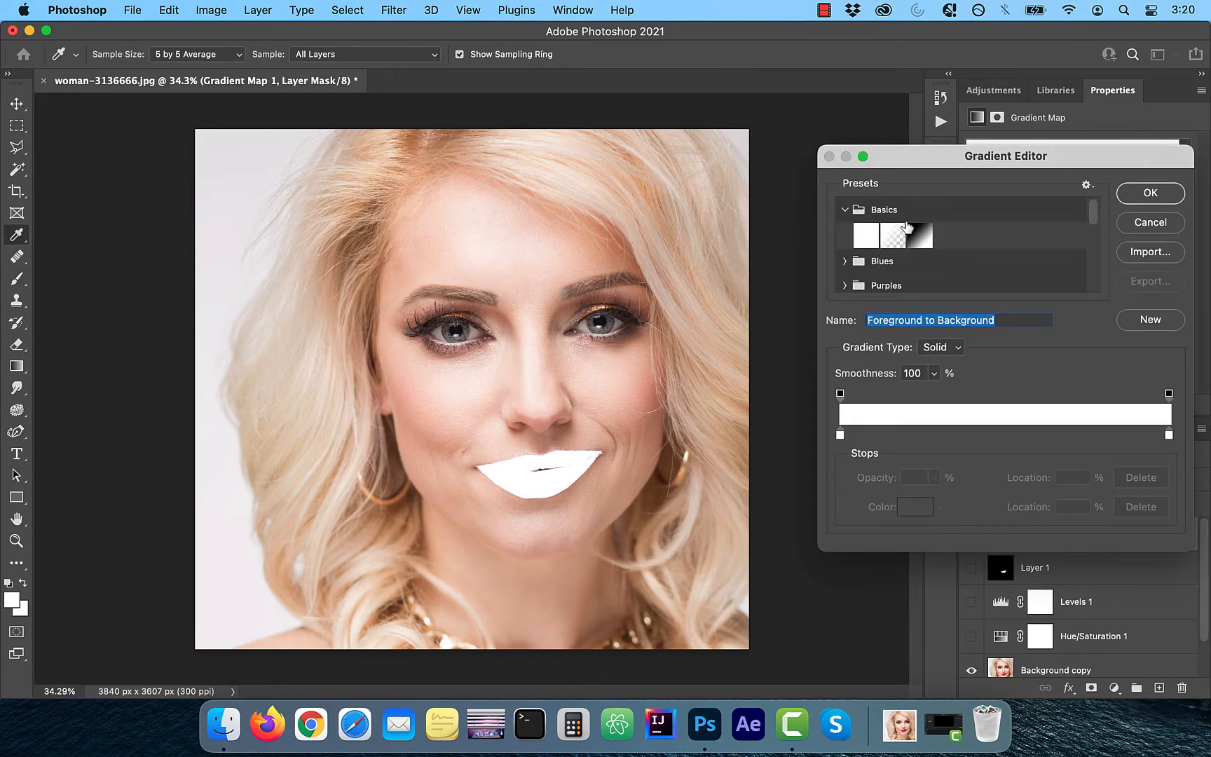
pyautogui.click(919, 232)
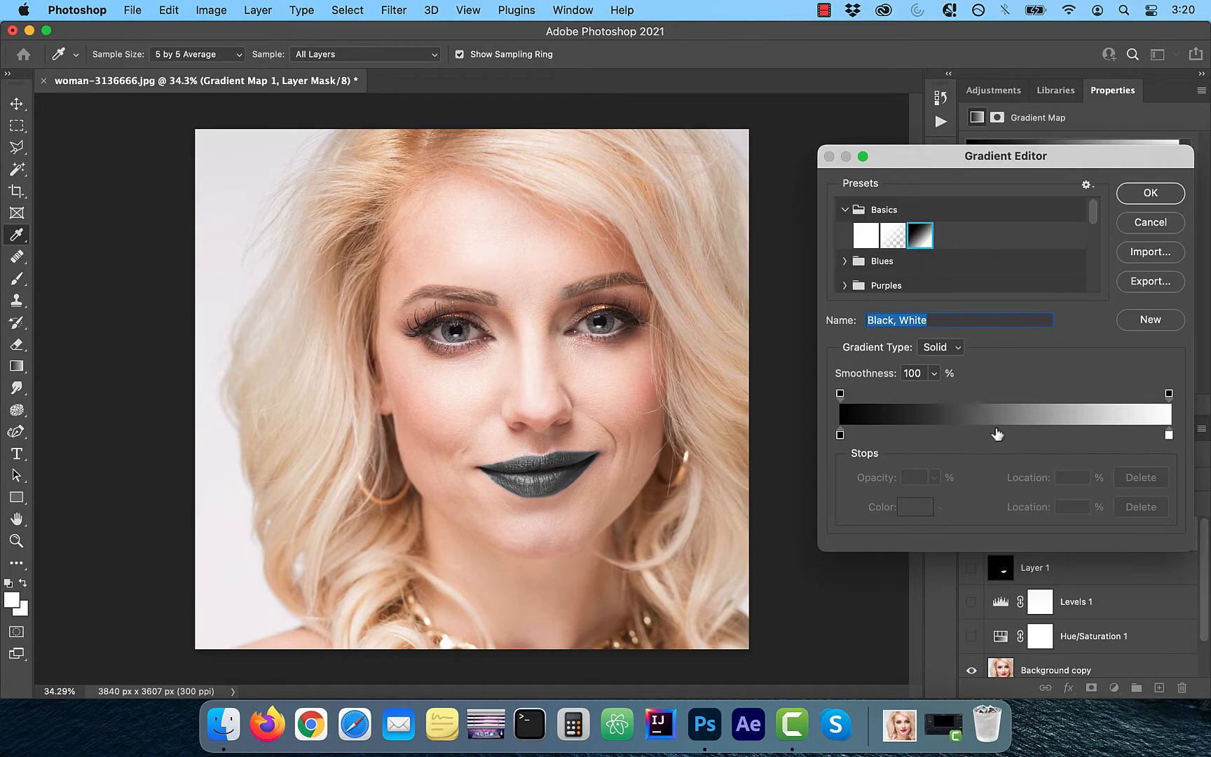
# - Add a colour stop to the gradient at location 50% and set its colour to dark blue
pyautogui.click(997, 434)
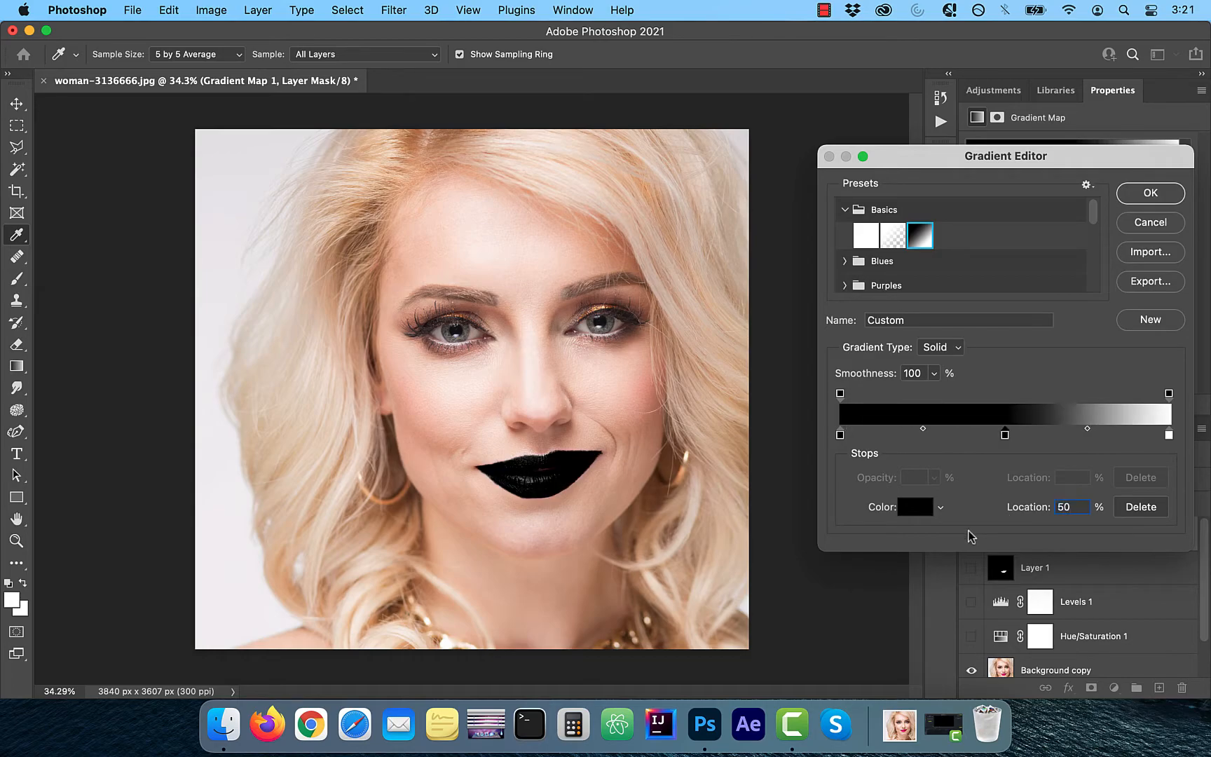
pyautogui.click(913, 508)
pyautogui.moveTo(913, 379); pyautogui.dragTo(965, 342)
pyautogui.moveTo(991, 556); pyautogui.dragTo(1042, 476)
pyautogui.click(1029, 546)
pyautogui.doubleClick(1099, 520)
pyautogui.write('50')
pyautogui.moveTo(905, 540)
pyautogui.mouseDown()
pyautogui.moveTo(908, 525)
pyautogui.moveTo(908, 571)
pyautogui.mouseUp()
pyautogui.click(1151, 351)
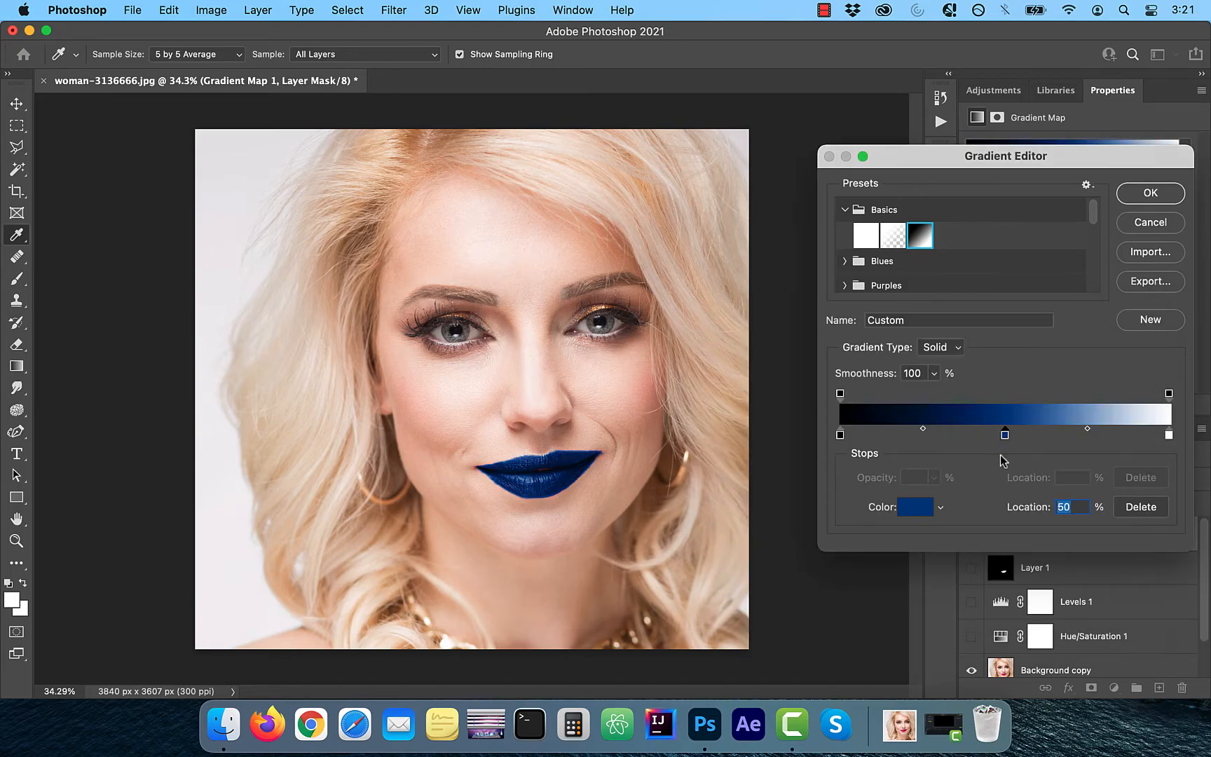
# - Move the blue stop to location 32% and the midpoint between blue and white to 64%, and accept the gradient
pyautogui.moveTo(1006, 438); pyautogui.dragTo(944, 440)
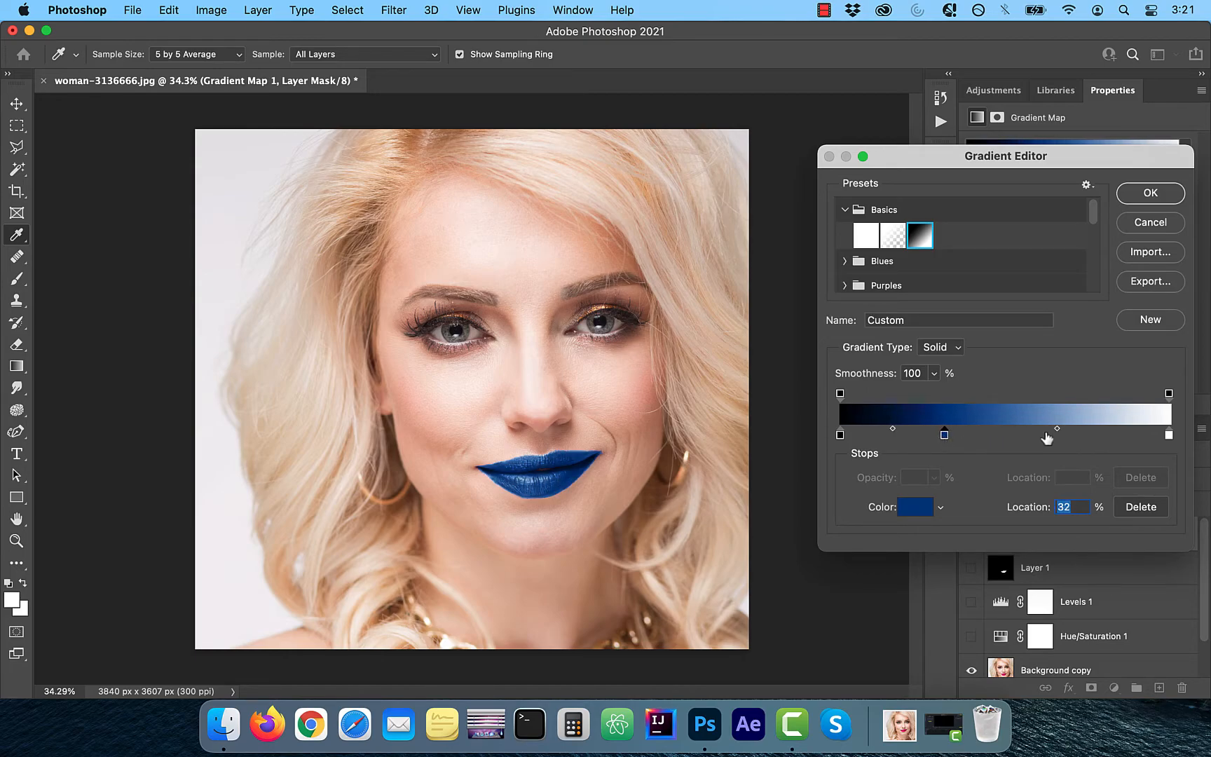
pyautogui.moveTo(1058, 433); pyautogui.dragTo(1092, 434)
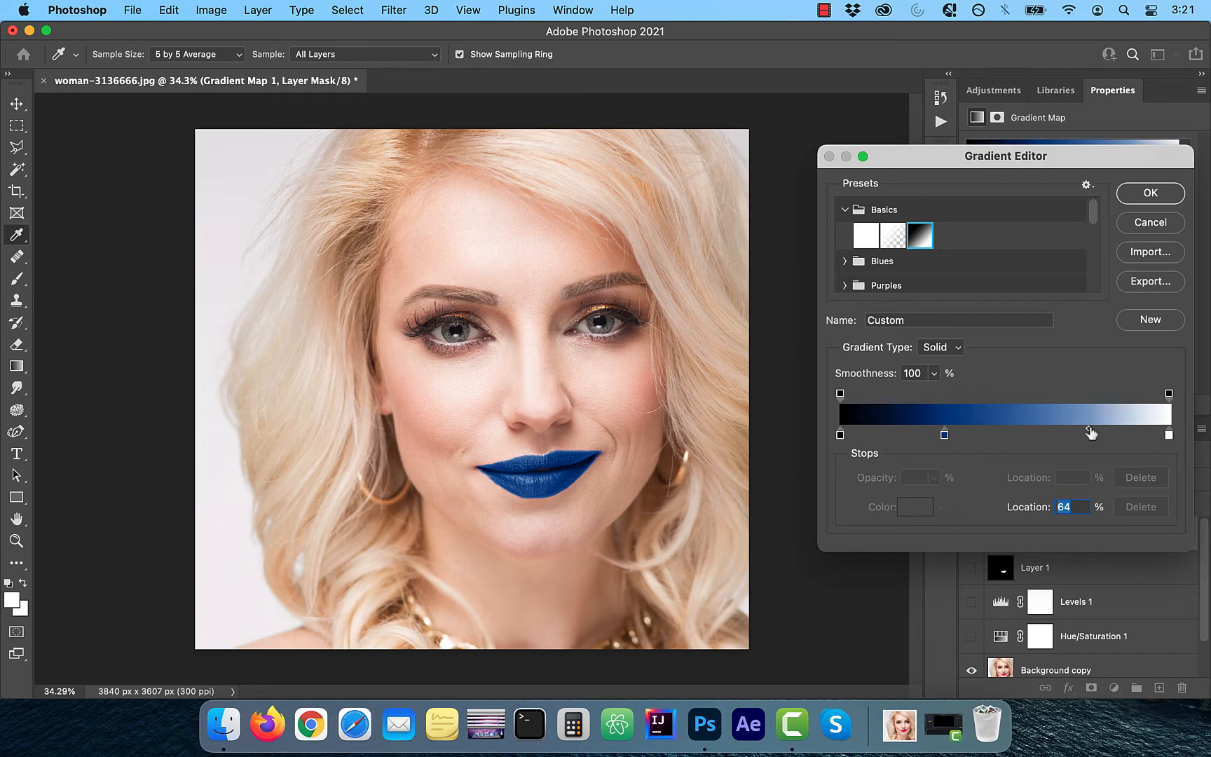
pyautogui.click(1150, 193)
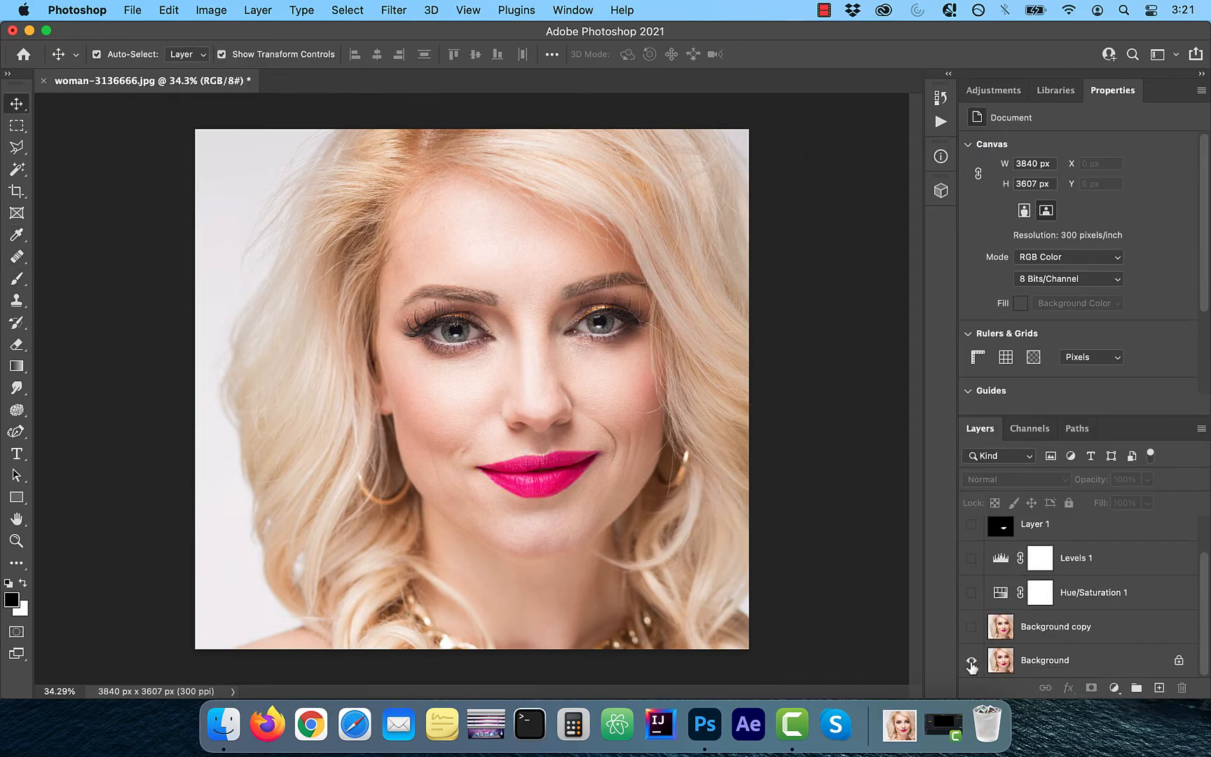
# - Switch repeatedly between the original Background alone and the edited layers to compare the lip colour before and after
pyautogui.keyDown('alt'); pyautogui.click(972, 664); pyautogui.keyUp('alt')
pyautogui.keyDown('alt'); pyautogui.click(972, 663); pyautogui.keyUp('alt')
pyautogui.keyDown('alt'); pyautogui.click(972, 663); pyautogui.keyUp('alt')
pyautogui.keyDown('alt'); pyautogui.click(971, 663); pyautogui.keyUp('alt')
pyautogui.keyDown('alt'); pyautogui.click(972, 663); pyautogui.keyUp('alt')
pyautogui.keyDown('alt'); pyautogui.click(971, 663); pyautogui.keyUp('alt')
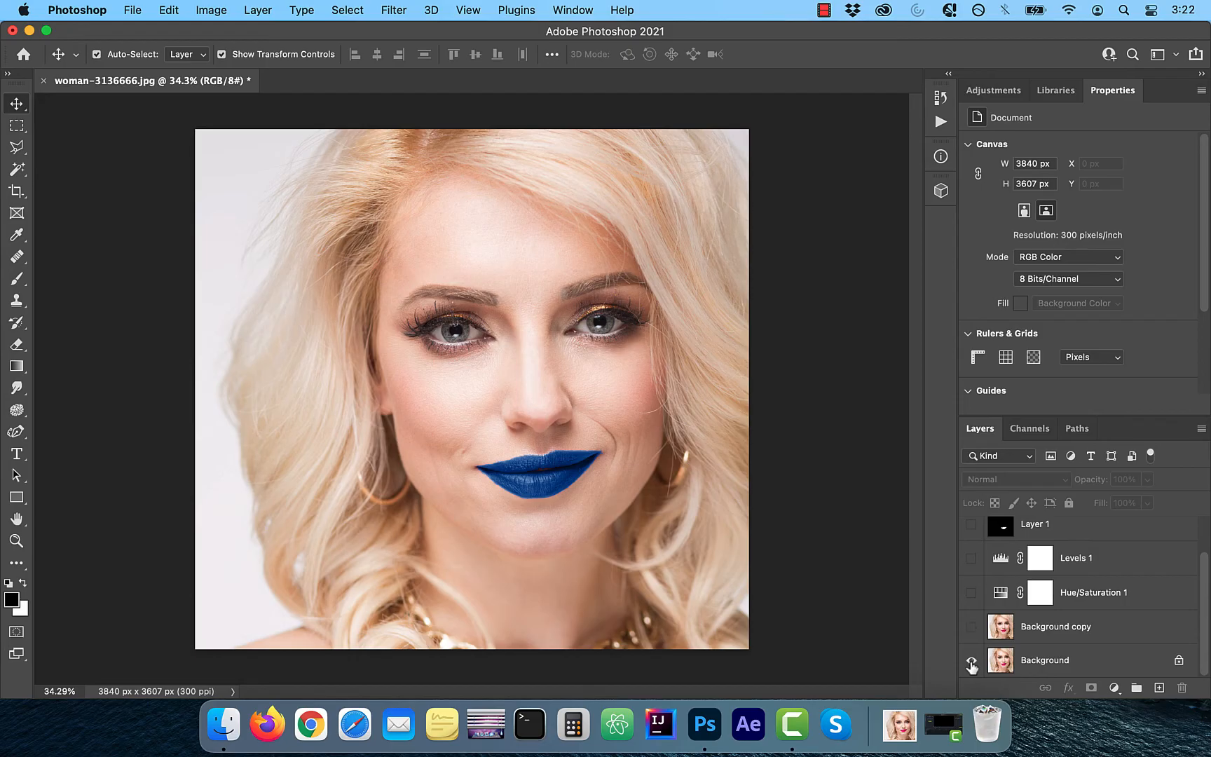